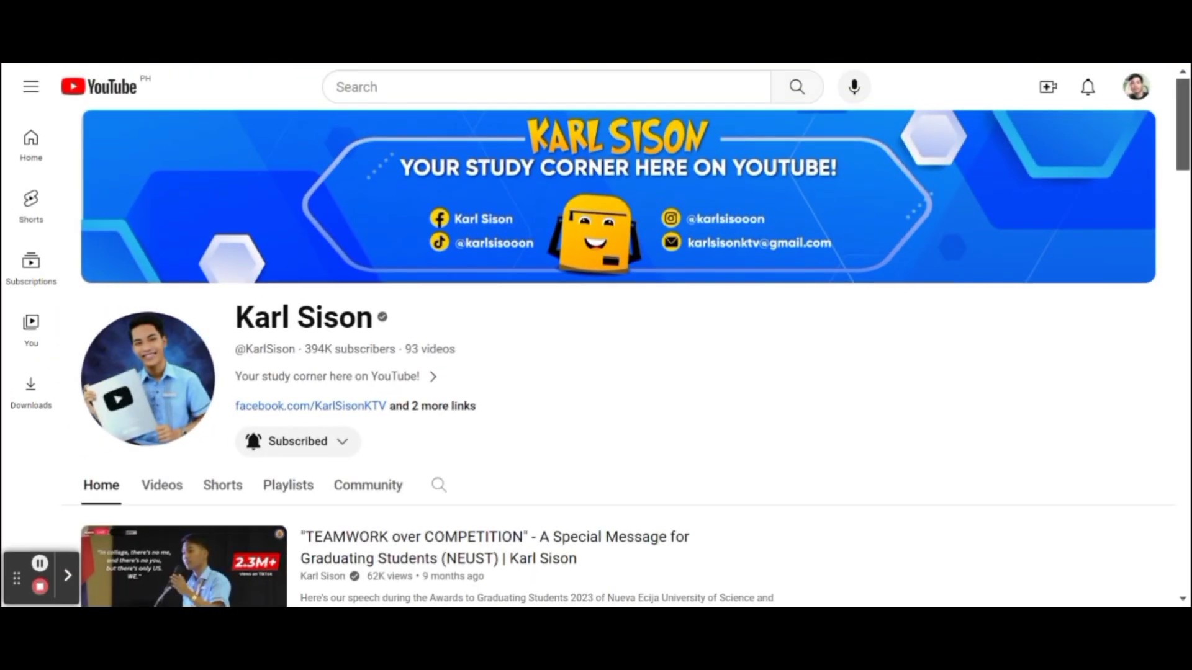
Scroll down the channel home page and advance the School Hacks and English Hacks rows
scroll(620, 359, down, 5)
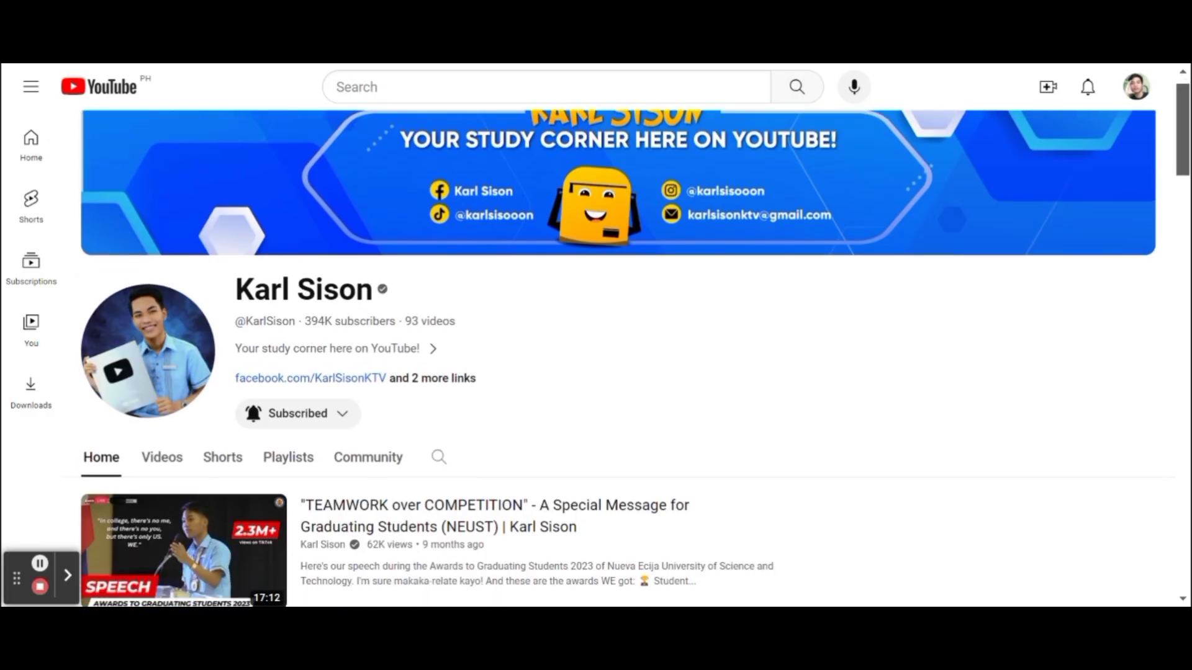
scroll(621, 359, down, 4)
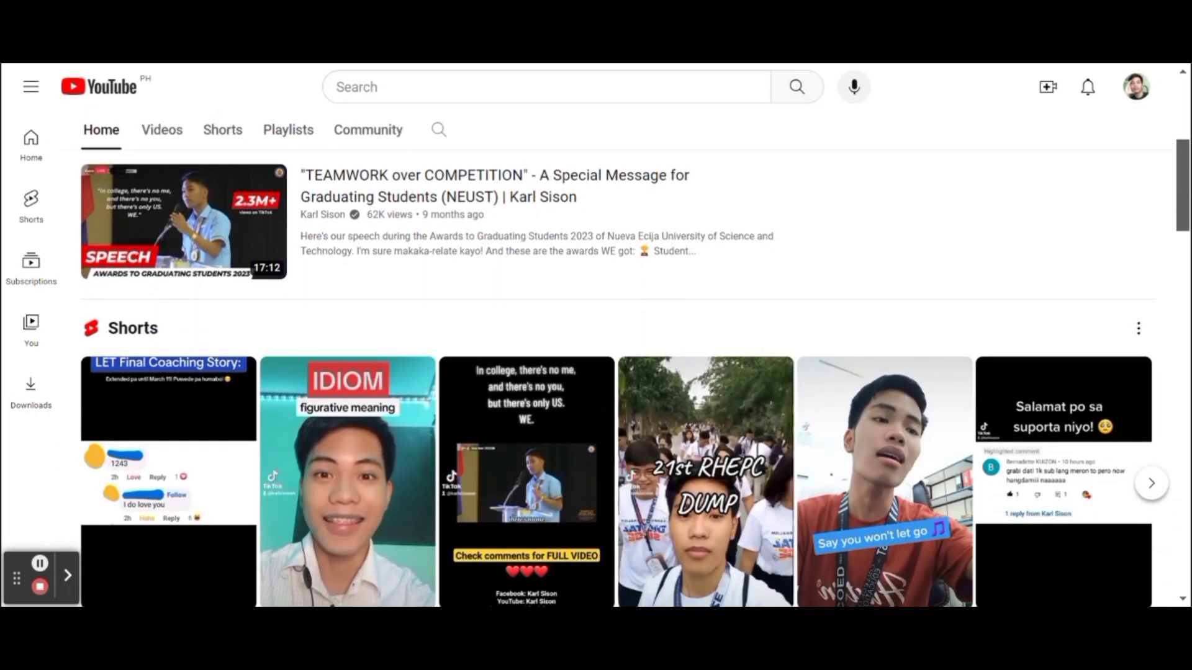
scroll(621, 359, down, 5)
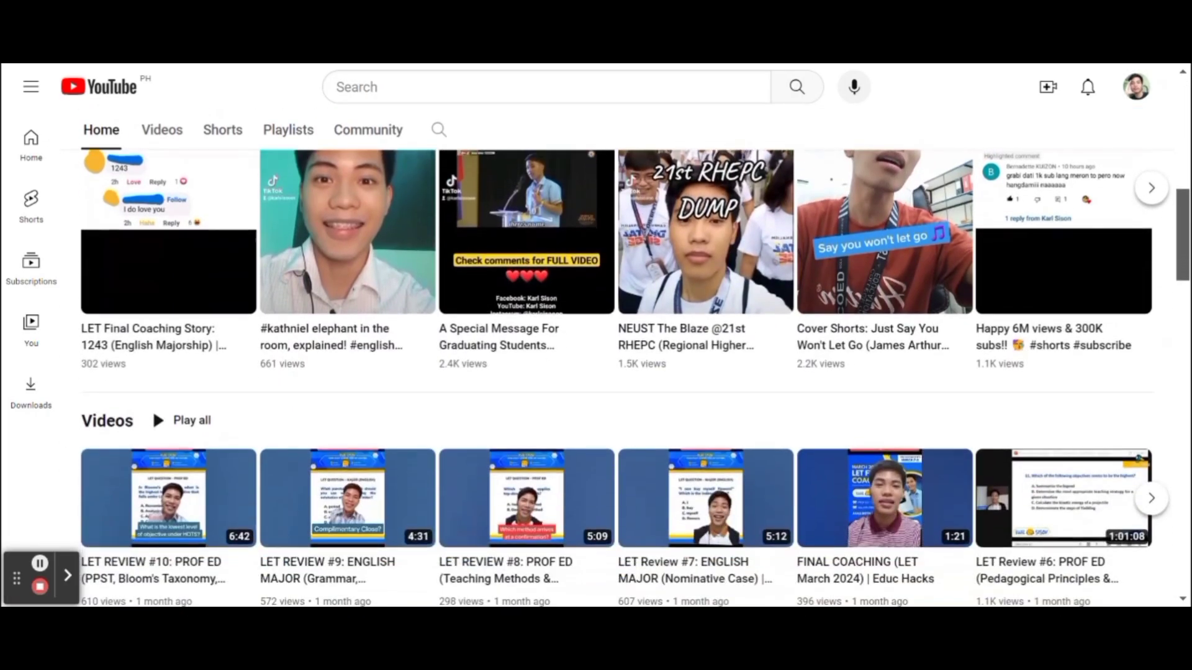
scroll(621, 359, down, 4)
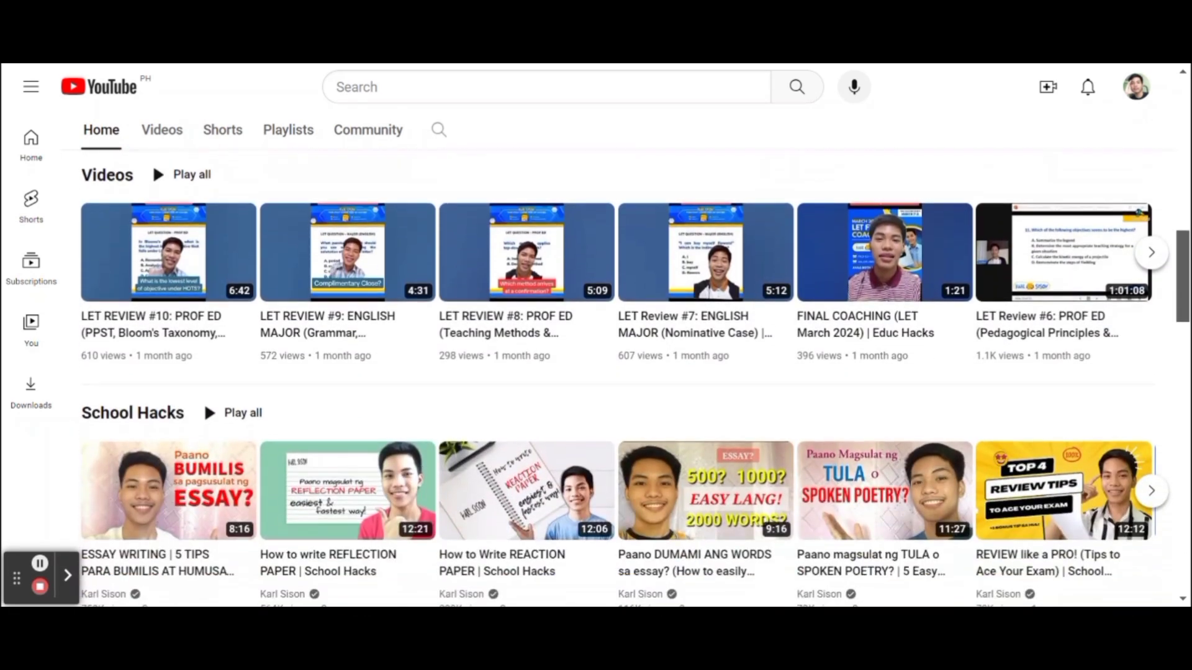
scroll(621, 358, down, 2)
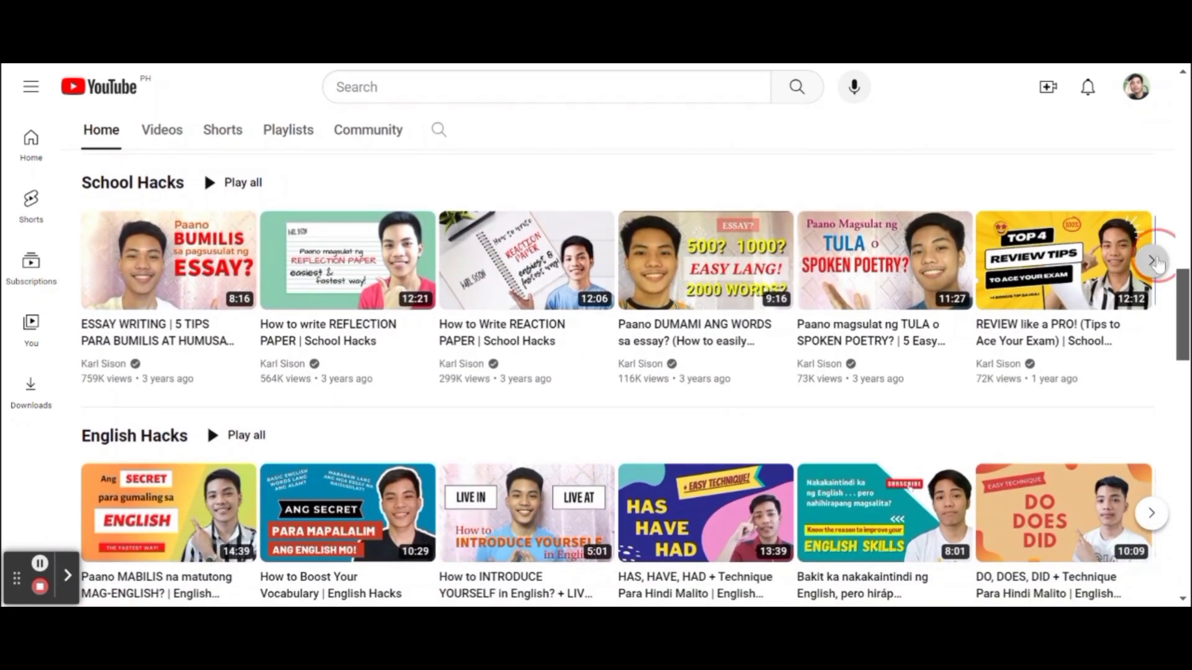
click(1152, 260)
click(1150, 515)
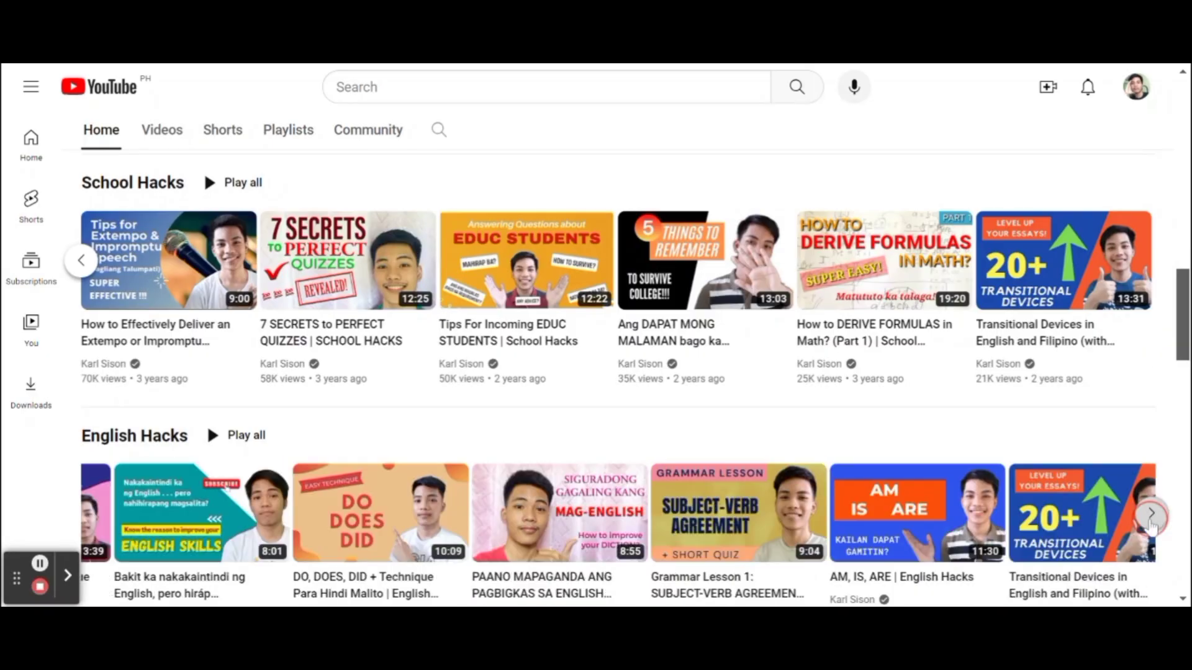
Advance the Thesis Secret Tricks and Educ Hacks rows, then scroll back up
scroll(1151, 527, down, 3)
scroll(1151, 528, down, 2)
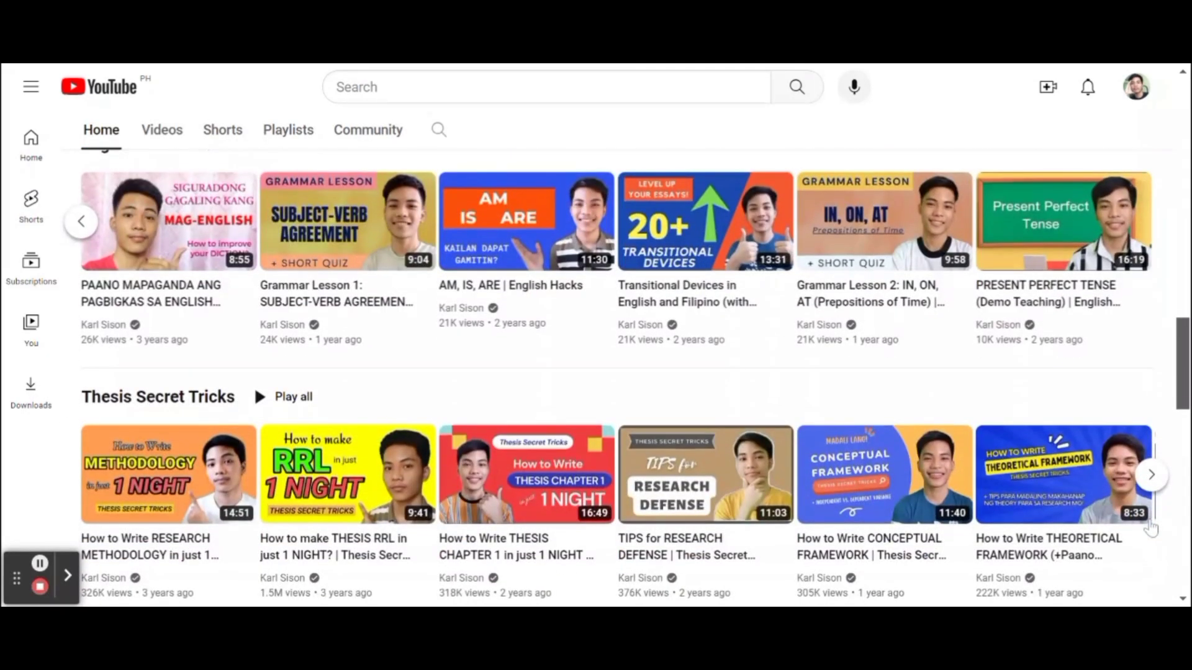
click(1151, 478)
scroll(1151, 485, down, 5)
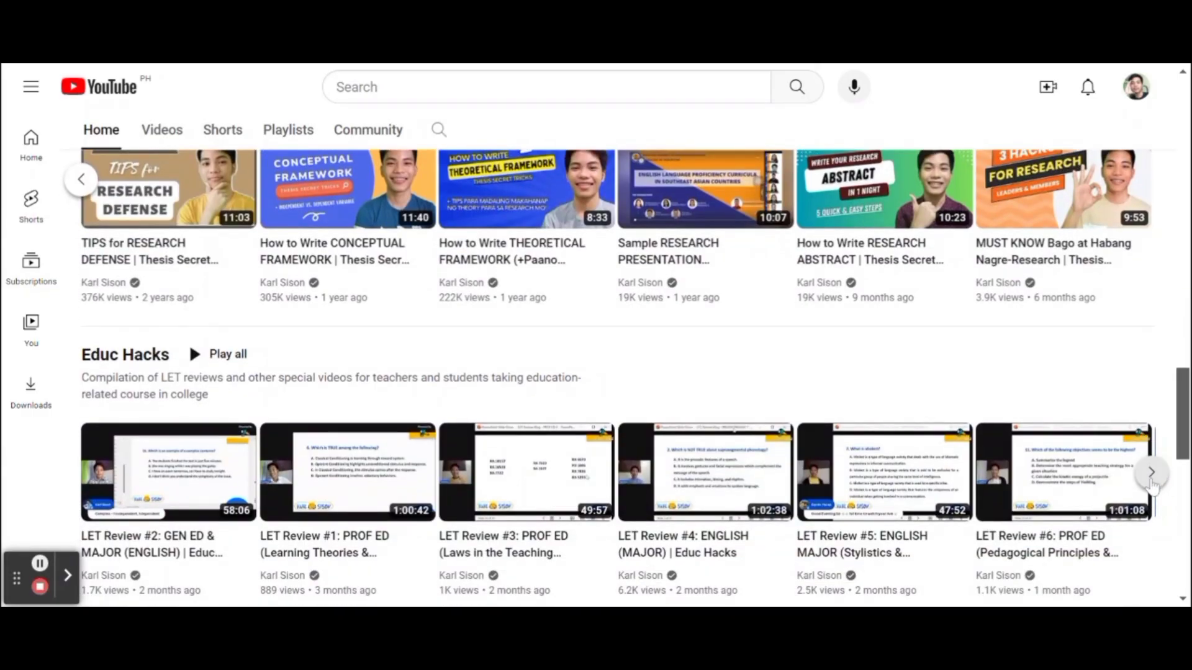
click(1150, 475)
scroll(1152, 487, down, 3)
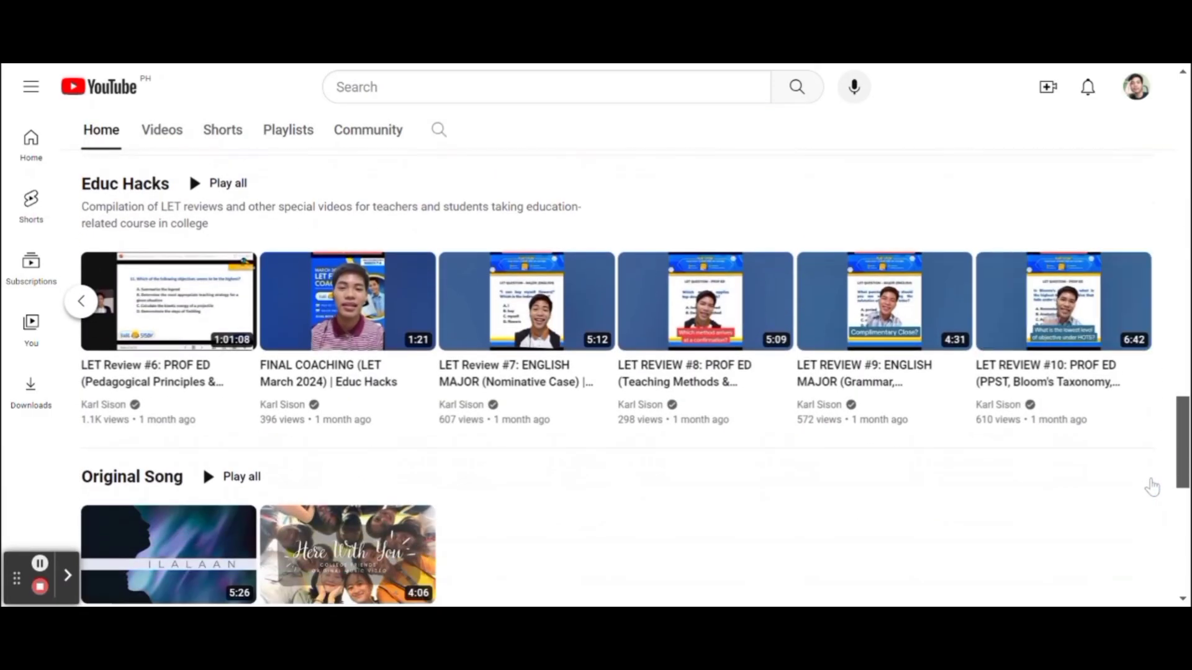
scroll(1153, 486, down, 2)
scroll(1155, 486, down, 2)
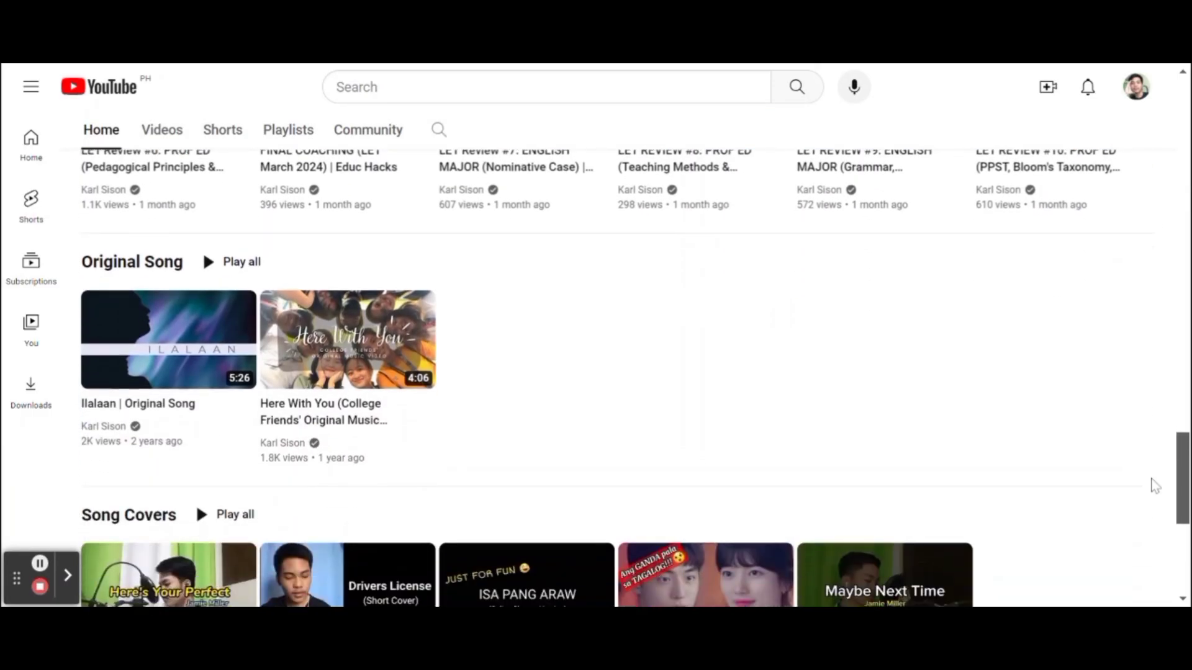
scroll(1155, 486, down, 2)
scroll(1155, 486, down, 4)
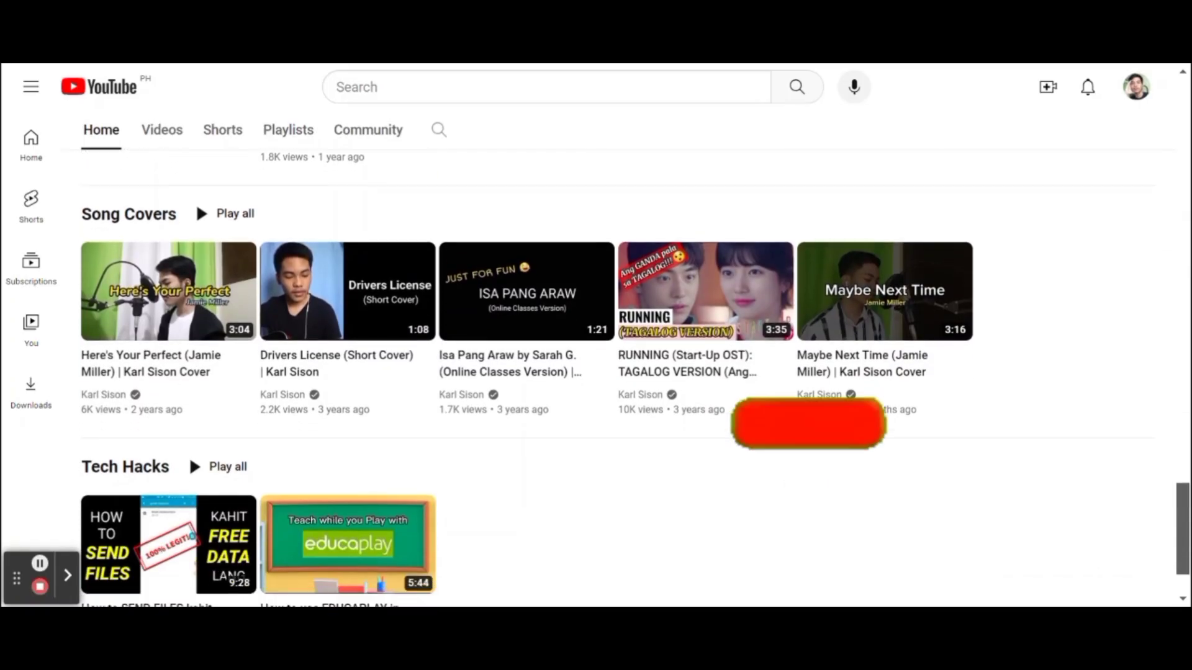
scroll(1154, 486, up, 20)
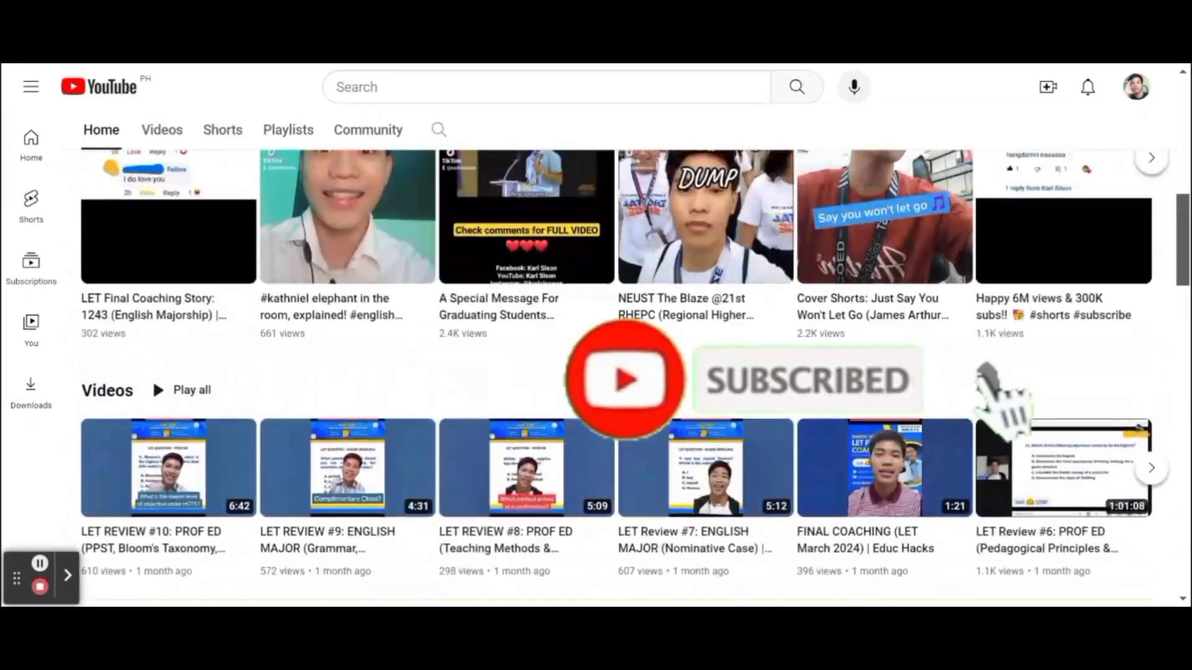
scroll(1154, 486, up, 4)
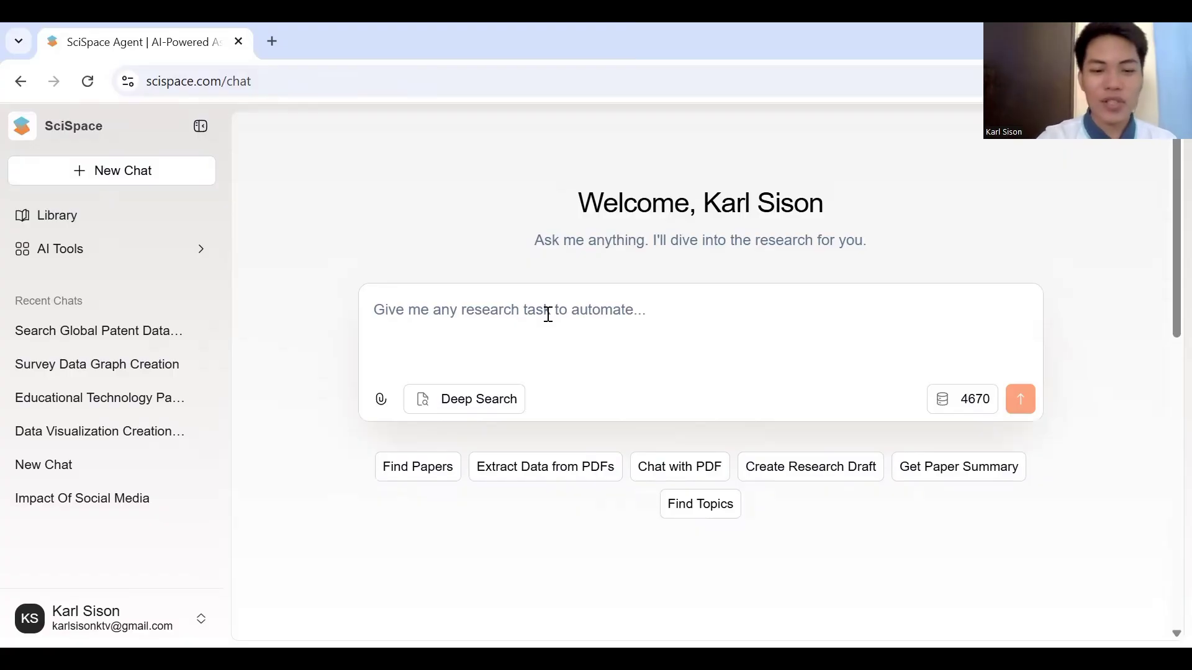
Submit the request 'Search worldwide patent databases for prior art on malunggay soap'
text(Se)
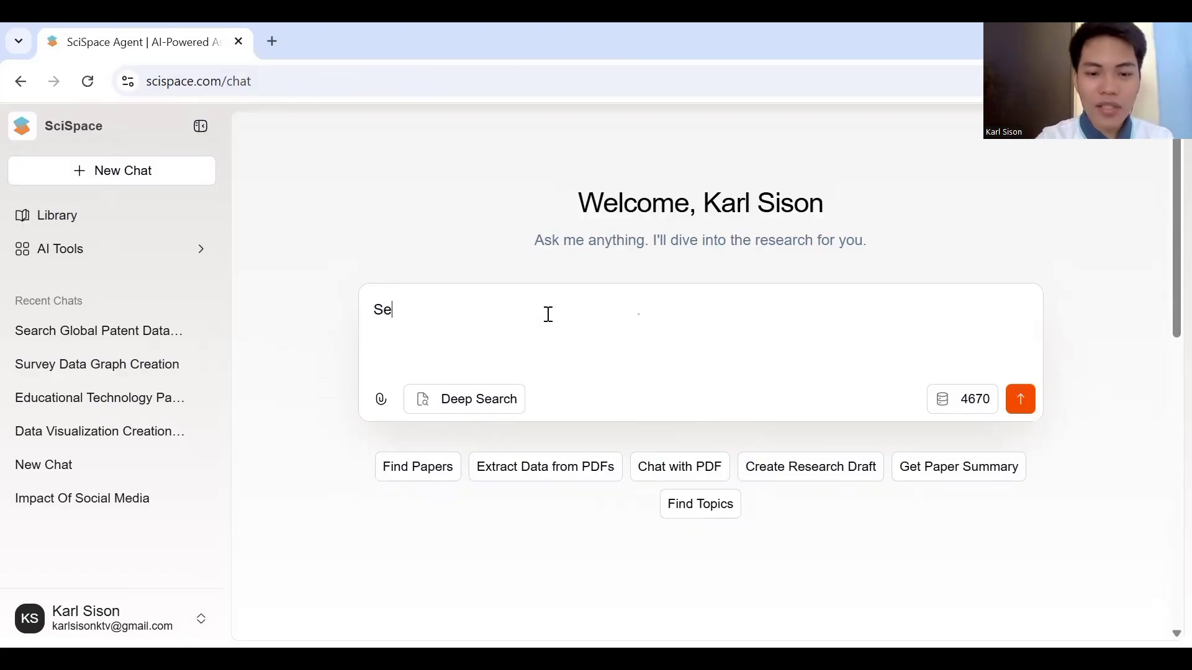
text(arch worldw)
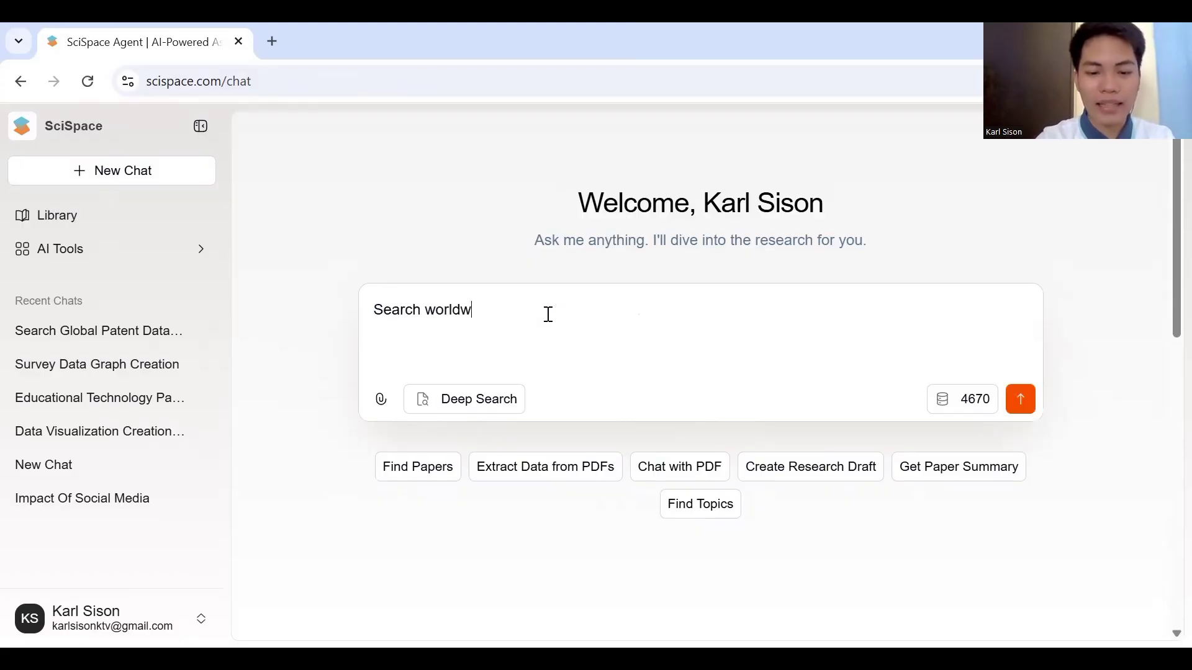
text(ide patent )
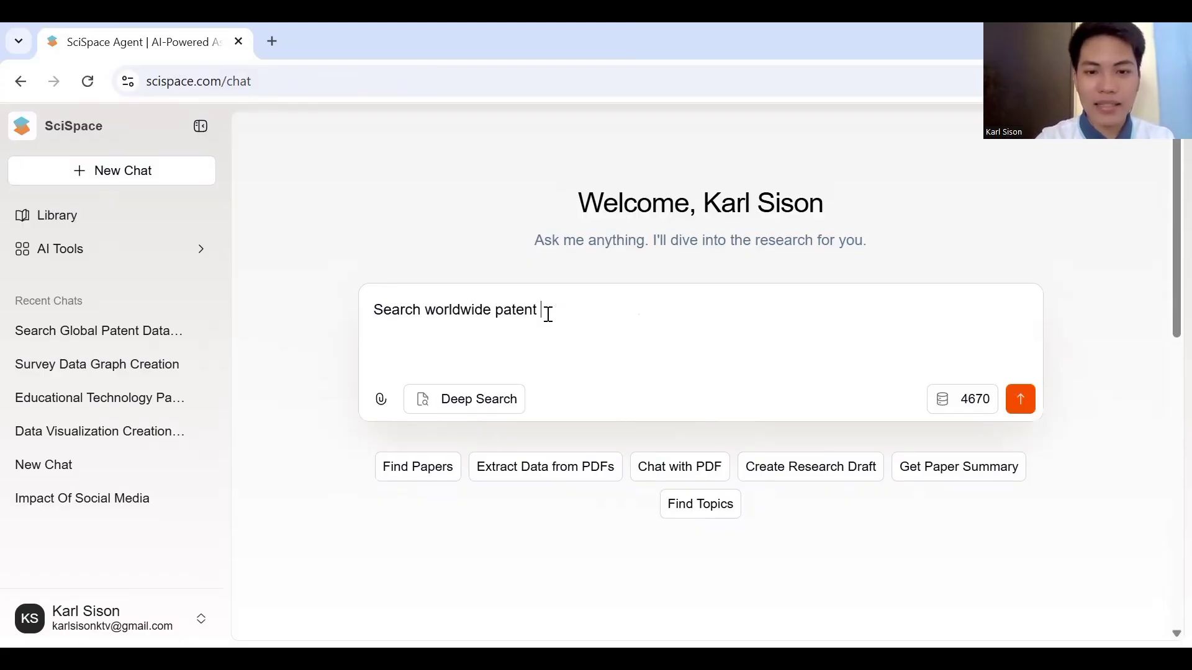
text(database)
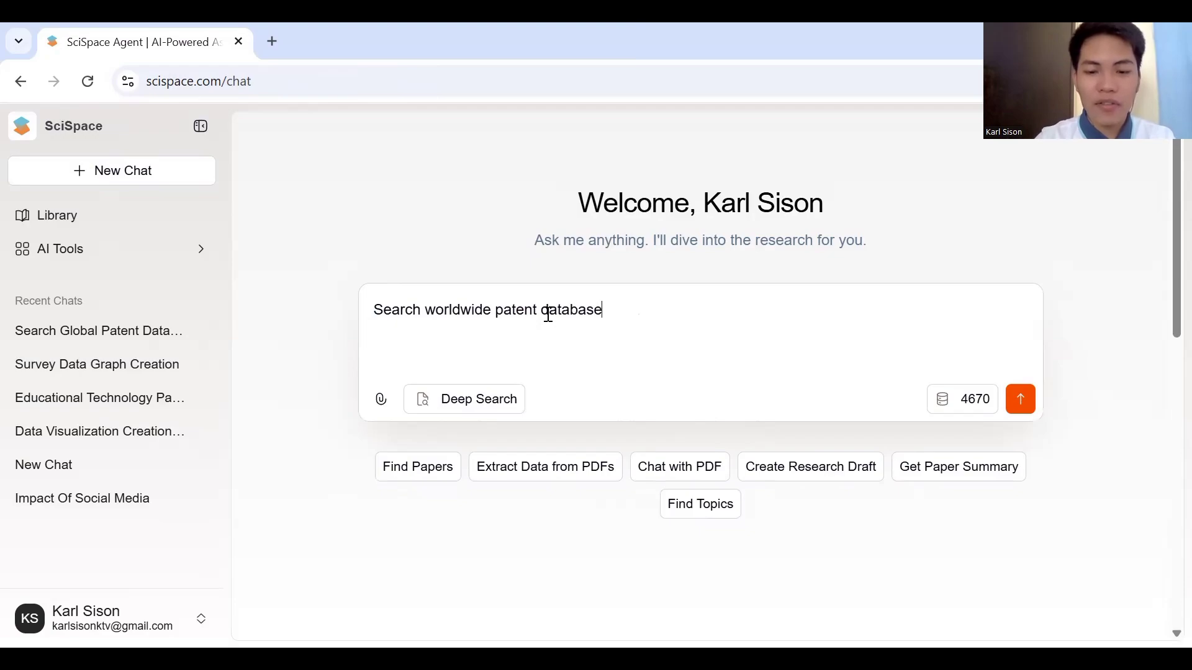
text(s for prior art)
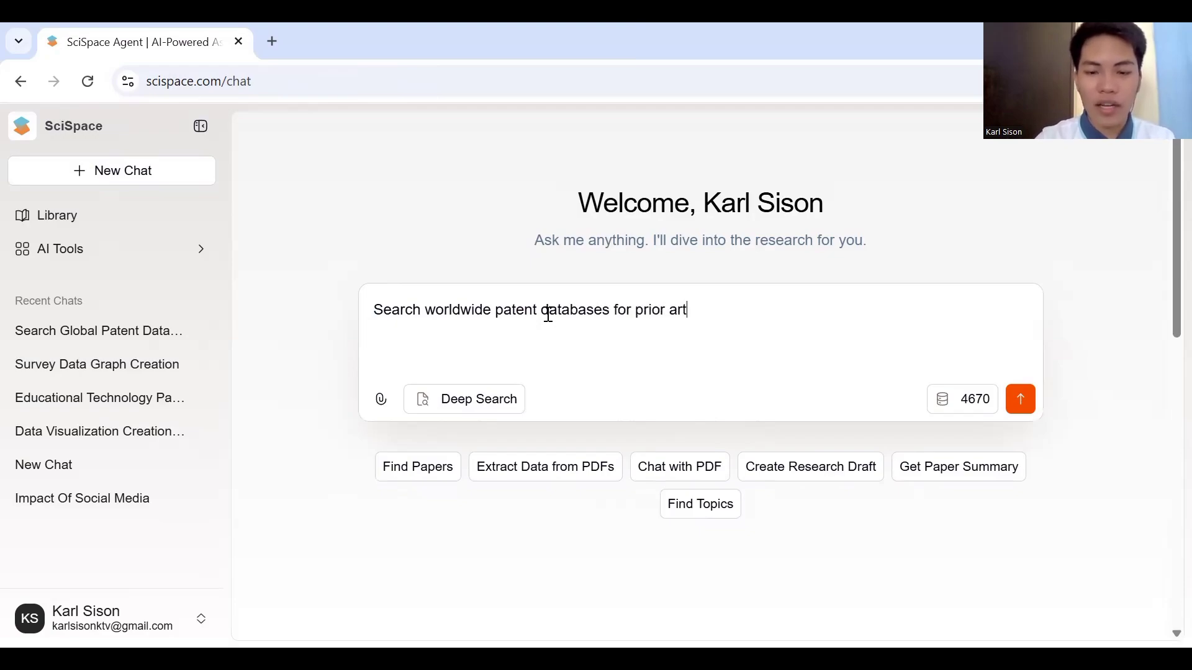
text( on mal)
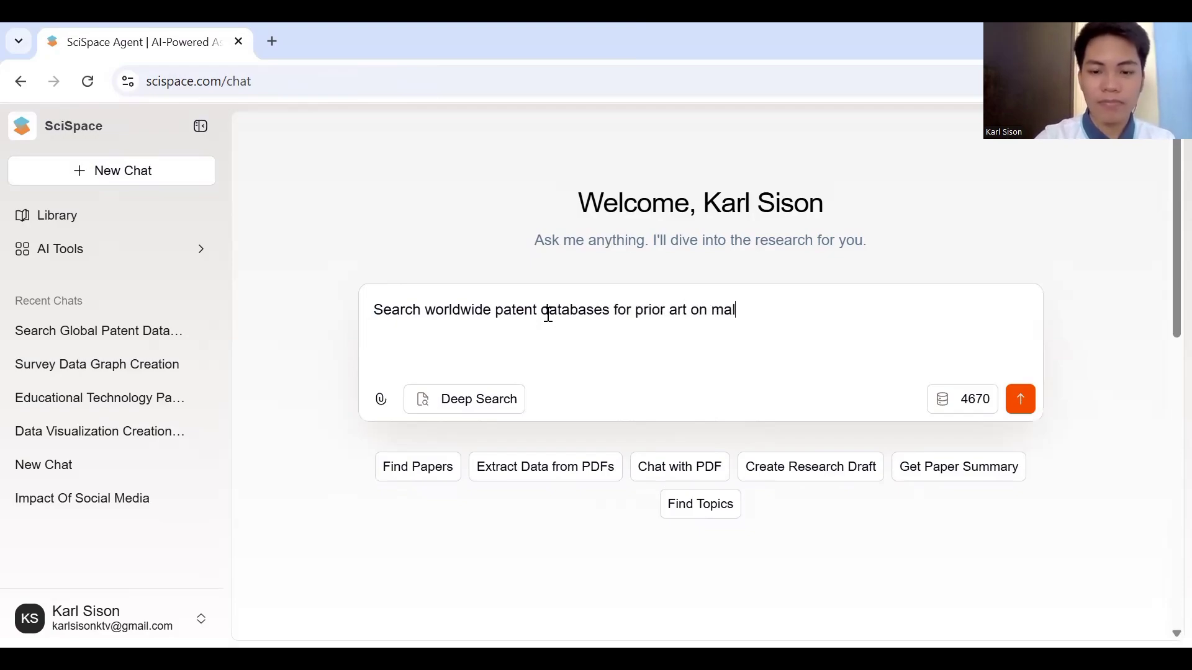
text(unggay soap)
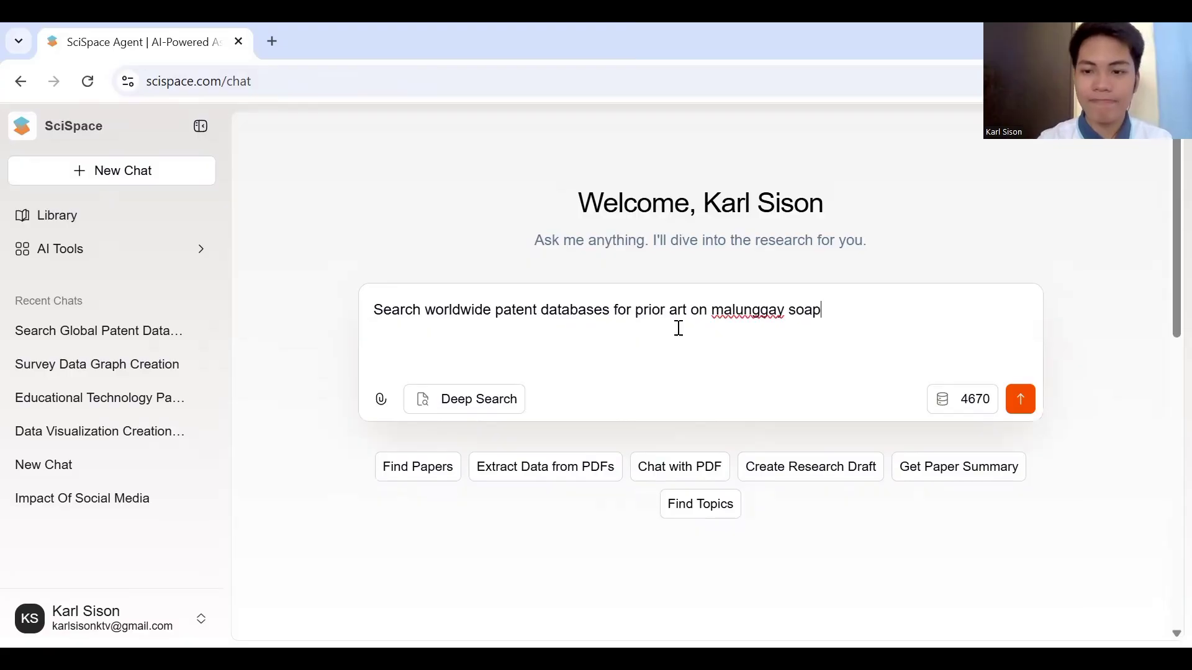
click(1019, 414)
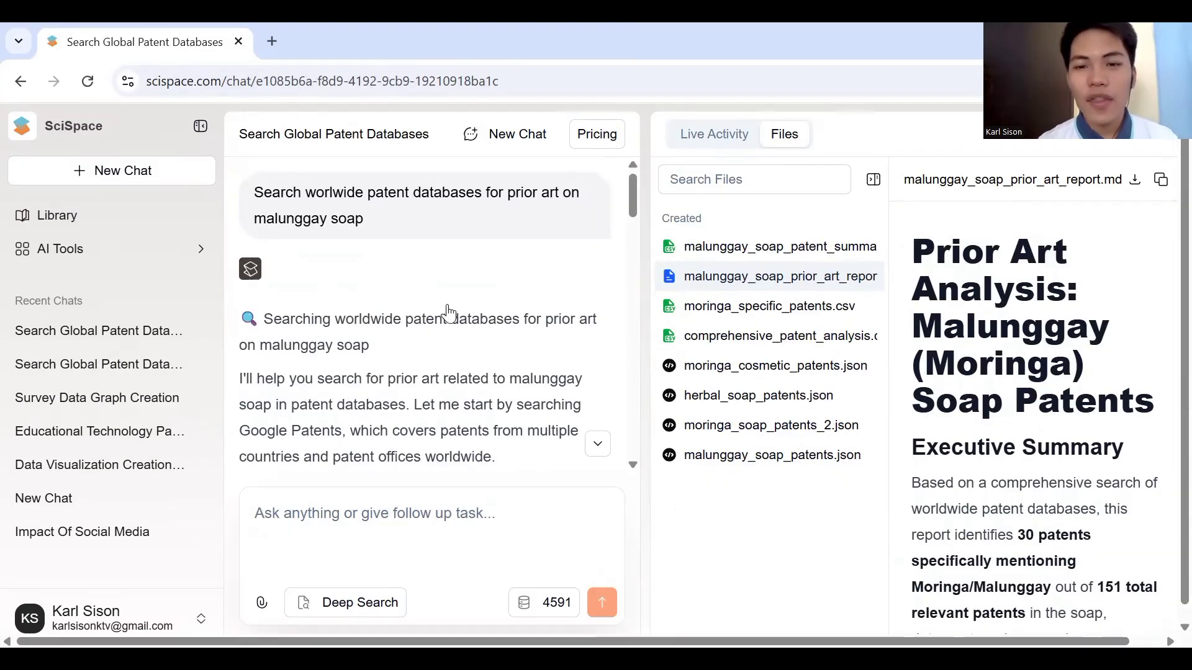
Scroll through the malunggay_soap_prior_art_report.md preview down to its Recommendations
scroll(447, 311, down, 4)
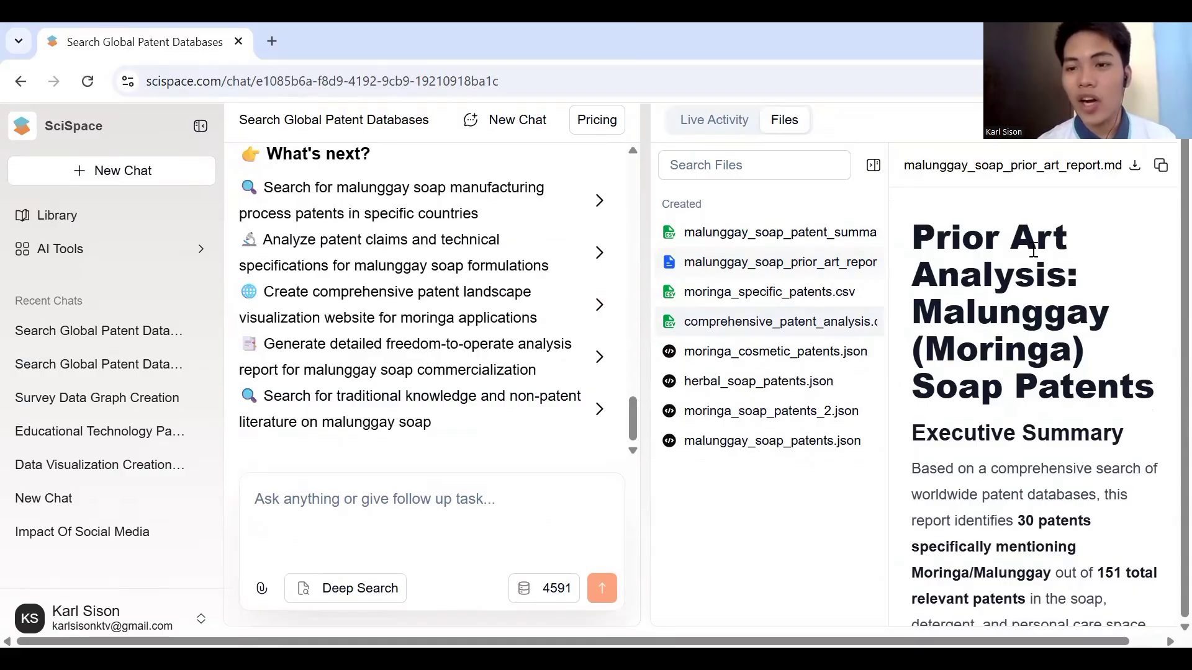
scroll(1026, 373, down, 1)
scroll(1027, 373, down, 1)
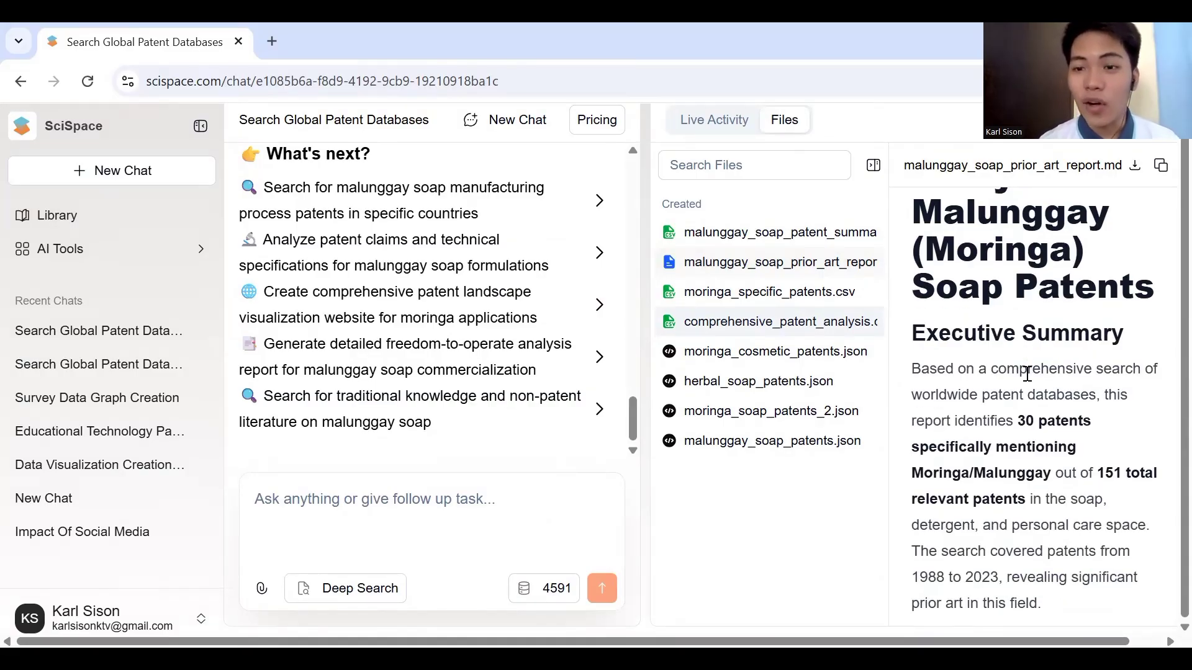
scroll(1026, 373, down, 4)
scroll(1026, 373, up, 1)
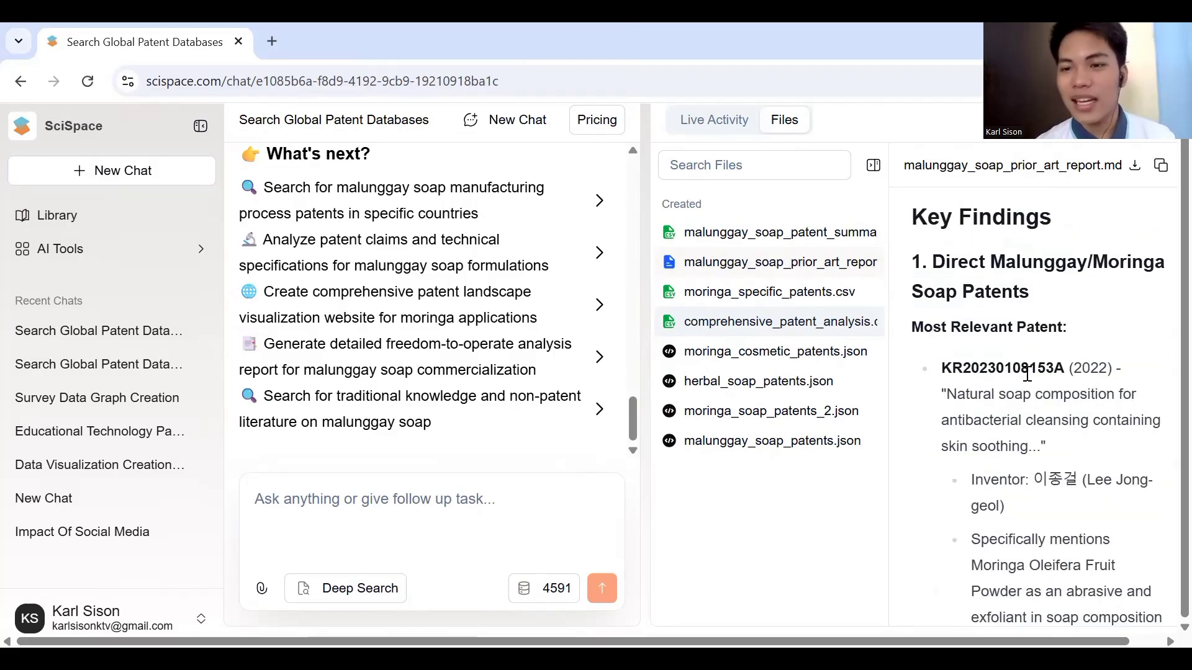
scroll(1027, 374, down, 1)
scroll(1047, 244, down, 1)
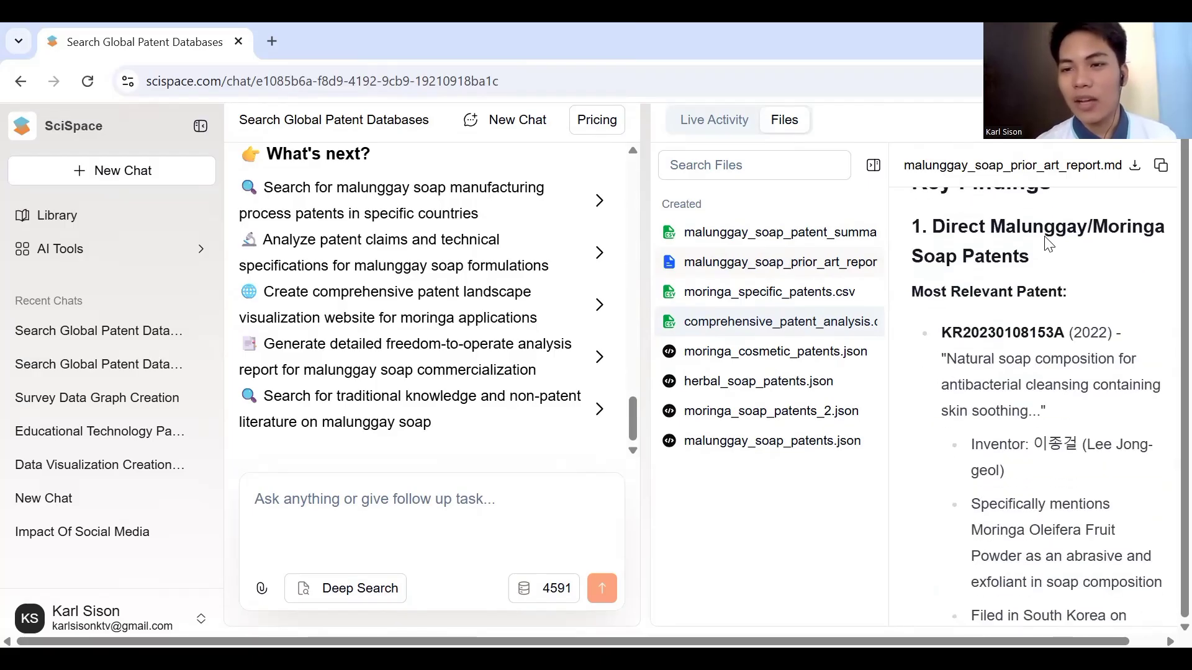
scroll(1068, 352, down, 8)
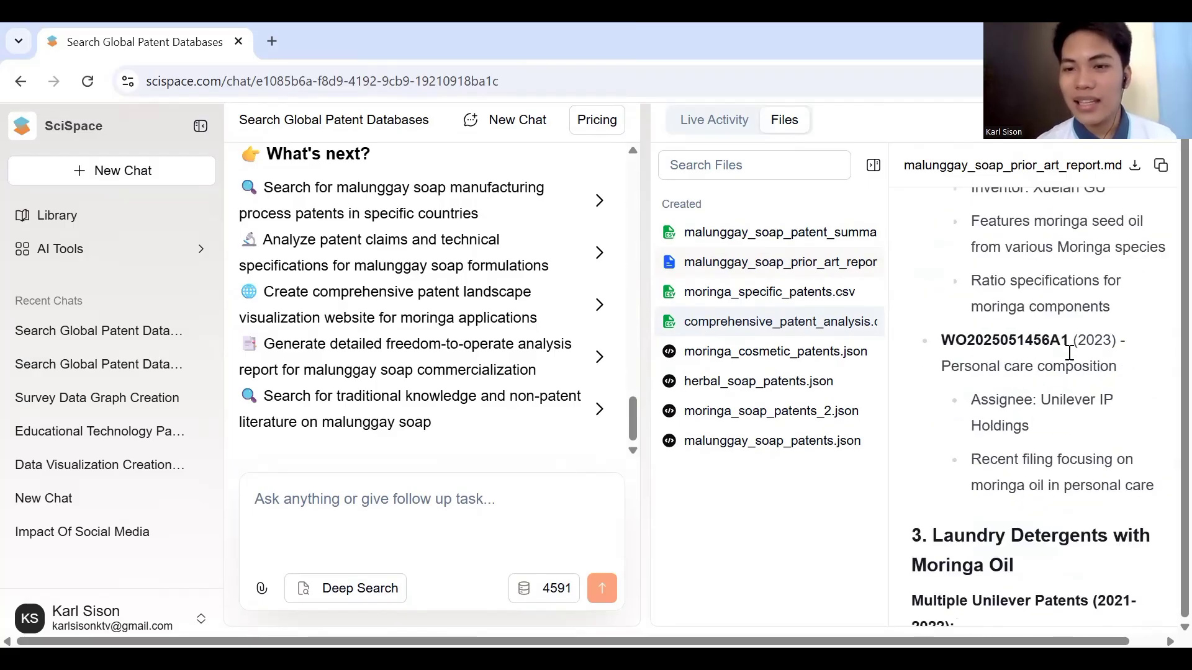
scroll(1030, 377, down, 2)
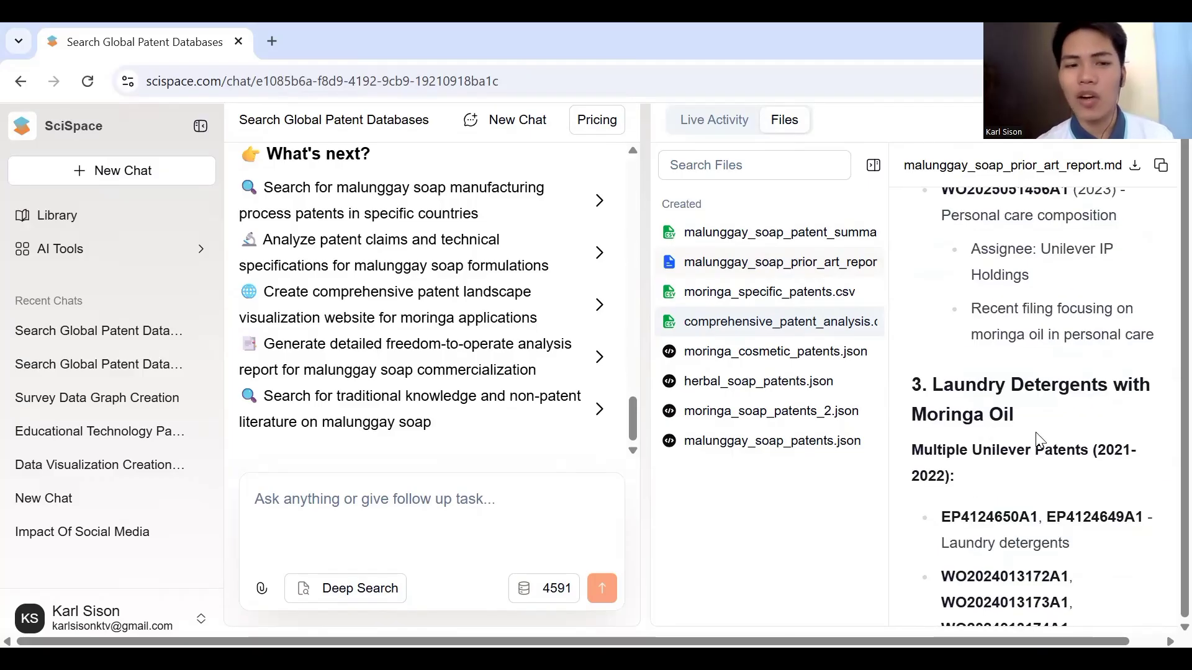
scroll(299, 234, up, 10)
scroll(1066, 413, down, 10)
scroll(1066, 413, up, 5)
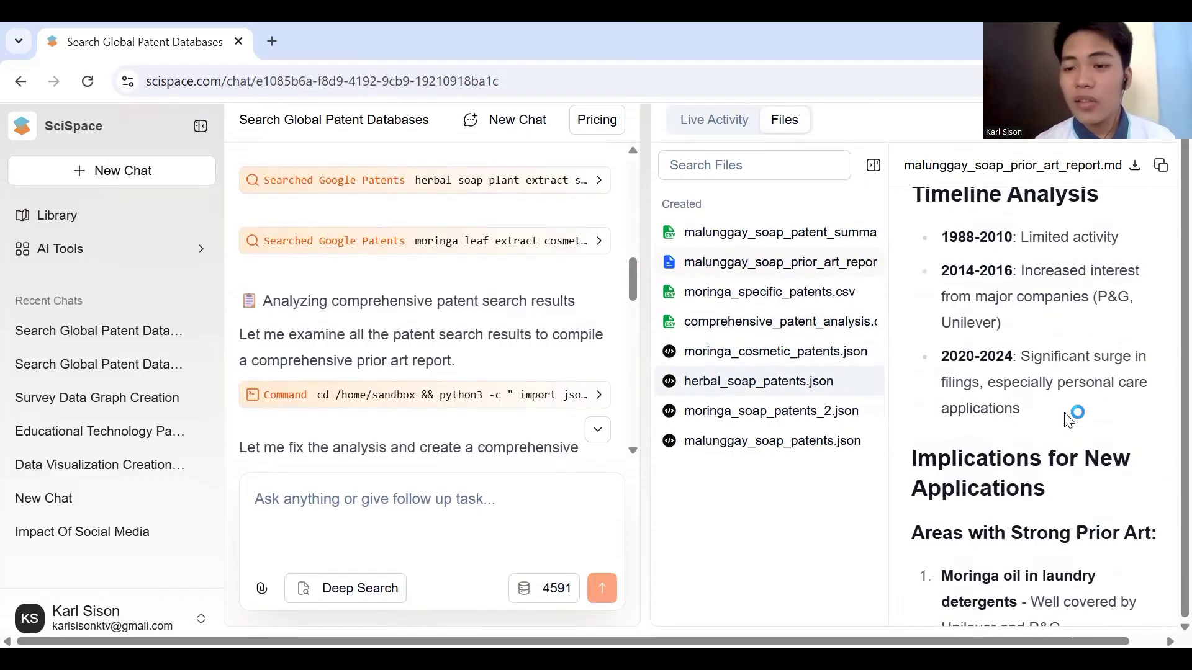
scroll(1065, 413, down, 3)
scroll(1065, 413, down, 2)
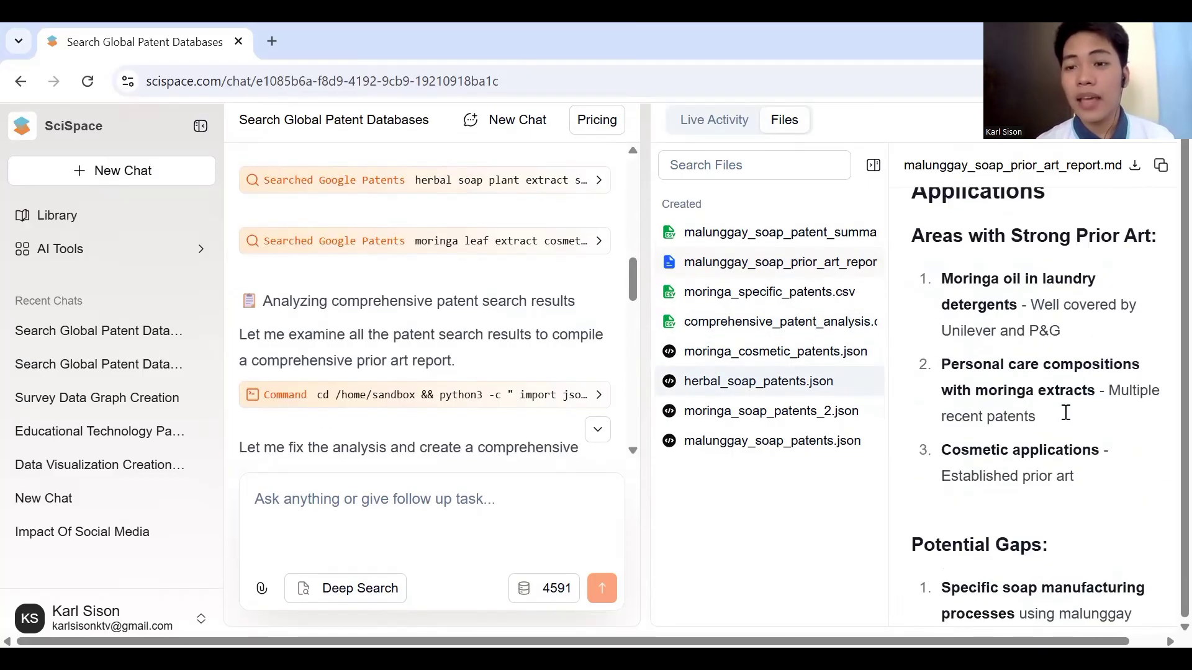
scroll(1065, 413, up, 1)
scroll(1067, 419, down, 6)
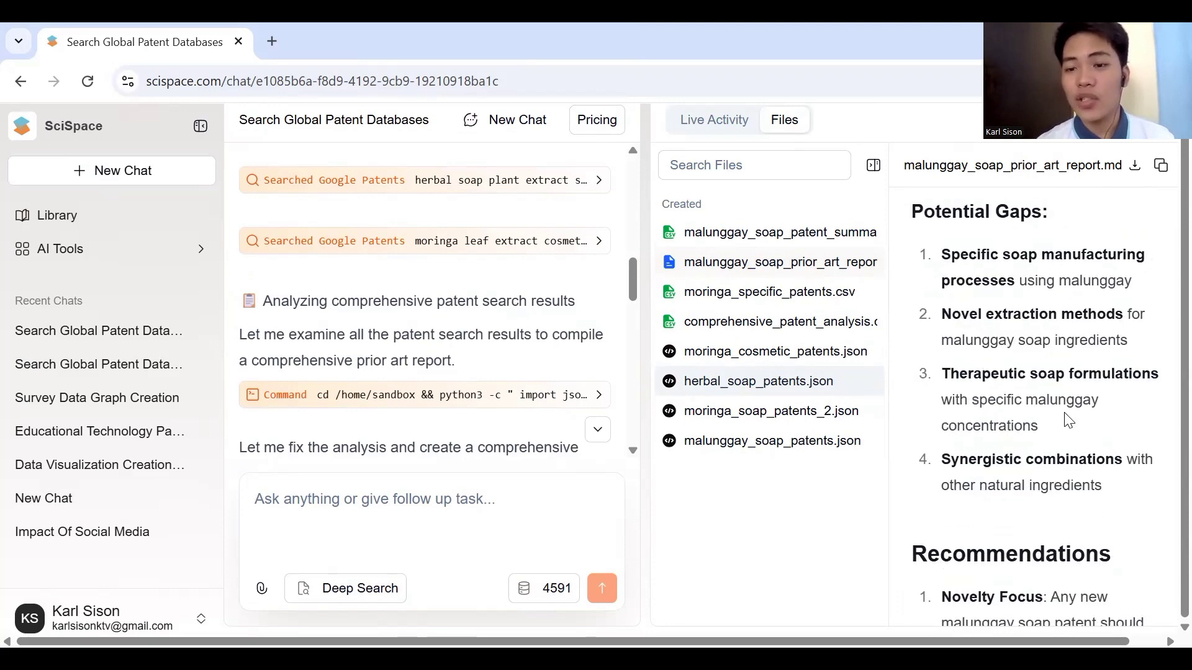
scroll(1067, 420, down, 3)
scroll(1067, 420, down, 2)
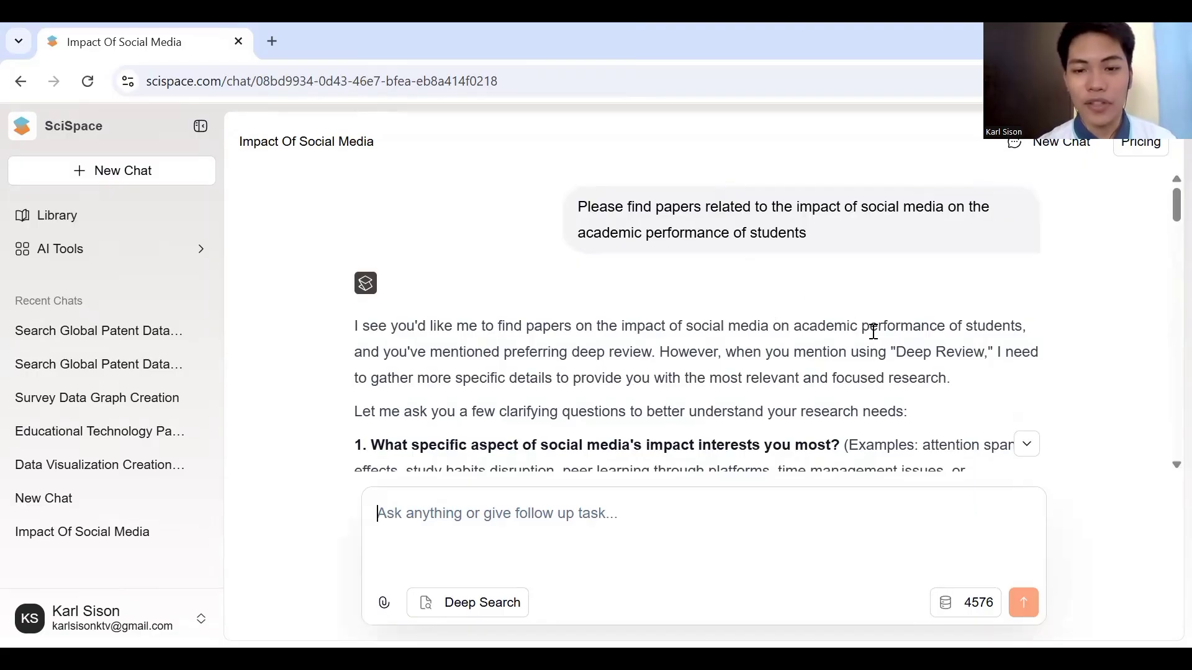
scroll(815, 314, down, 10)
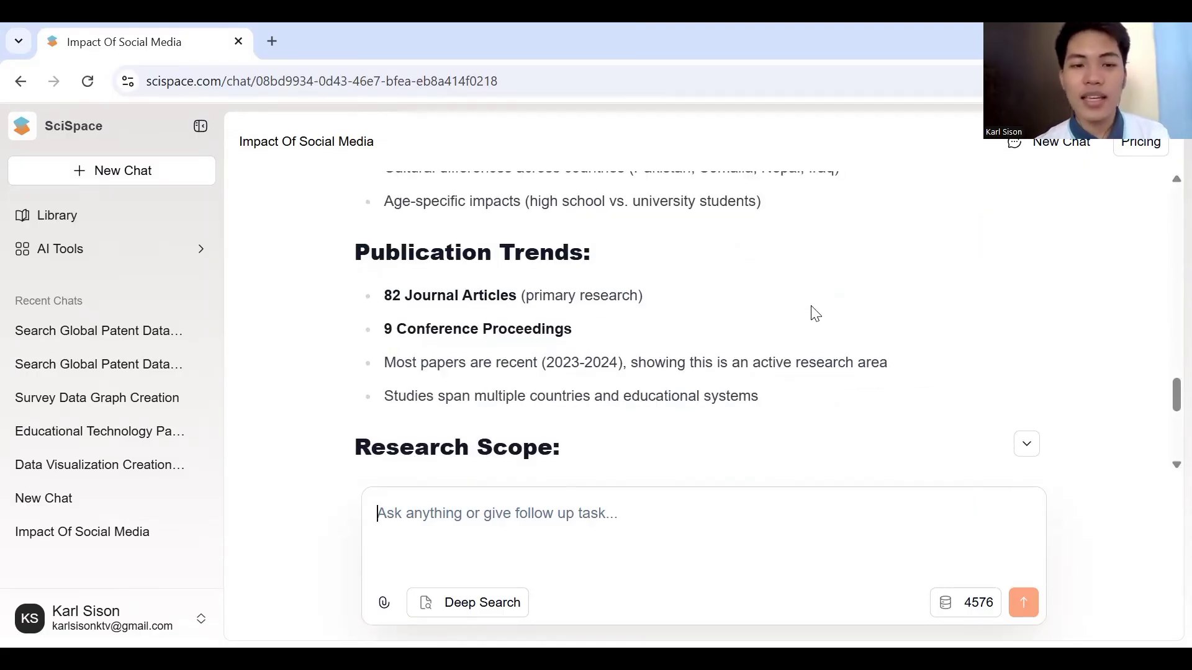
scroll(496, 263, down, 1)
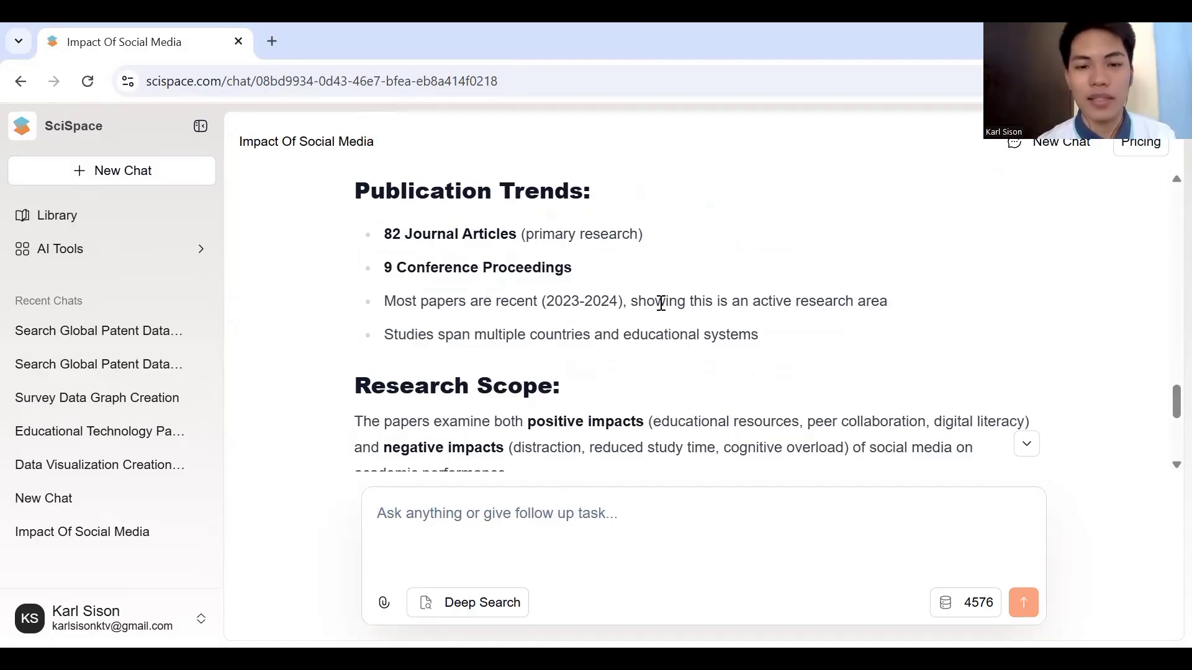
scroll(663, 307, up, 2)
scroll(663, 310, up, 8)
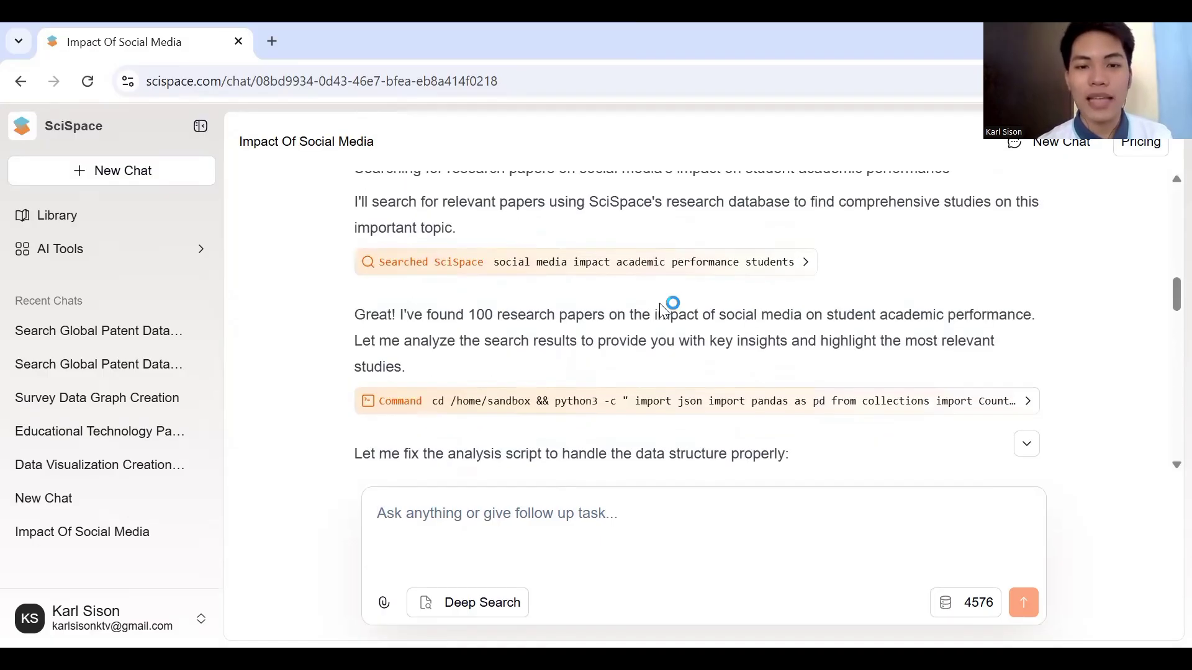
scroll(606, 314, up, 1)
Open the Searched SciSpace results and scroll the table of found social-media papers
click(615, 313)
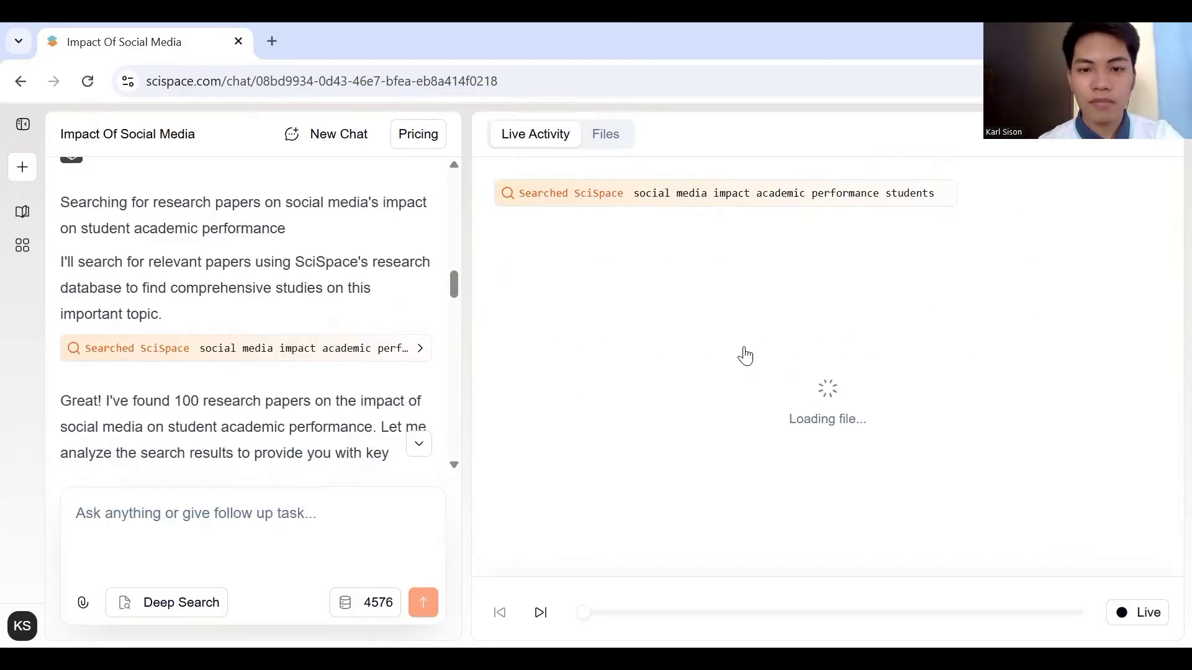
scroll(707, 386, down, 1)
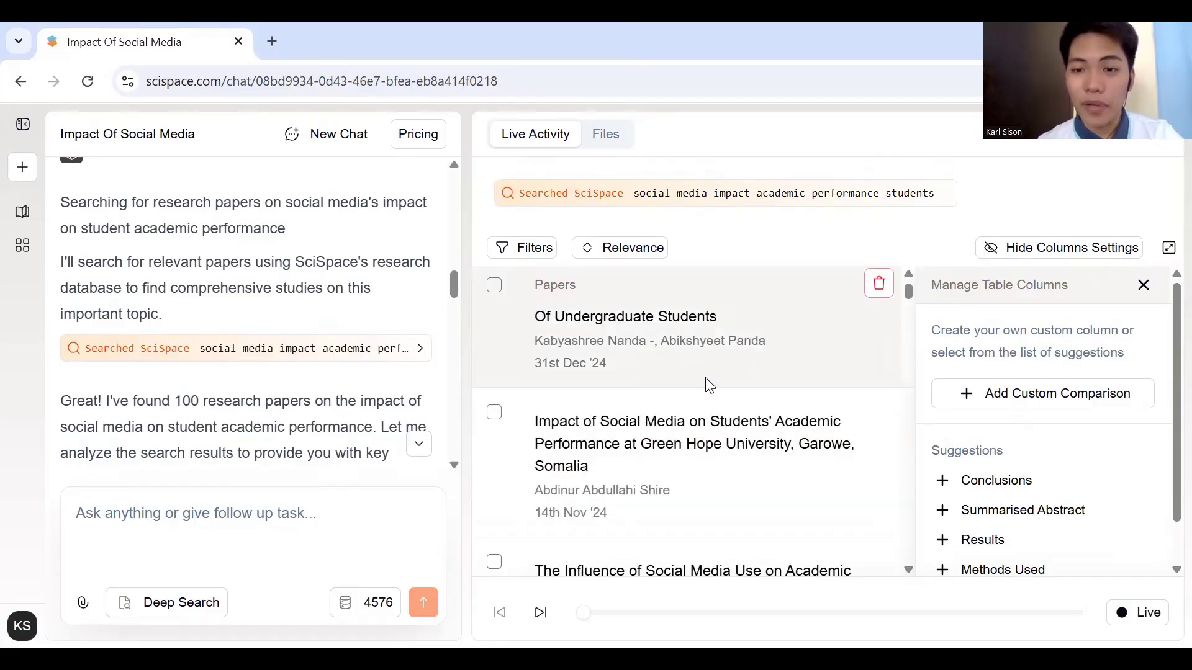
scroll(709, 386, down, 5)
scroll(709, 386, down, 5)
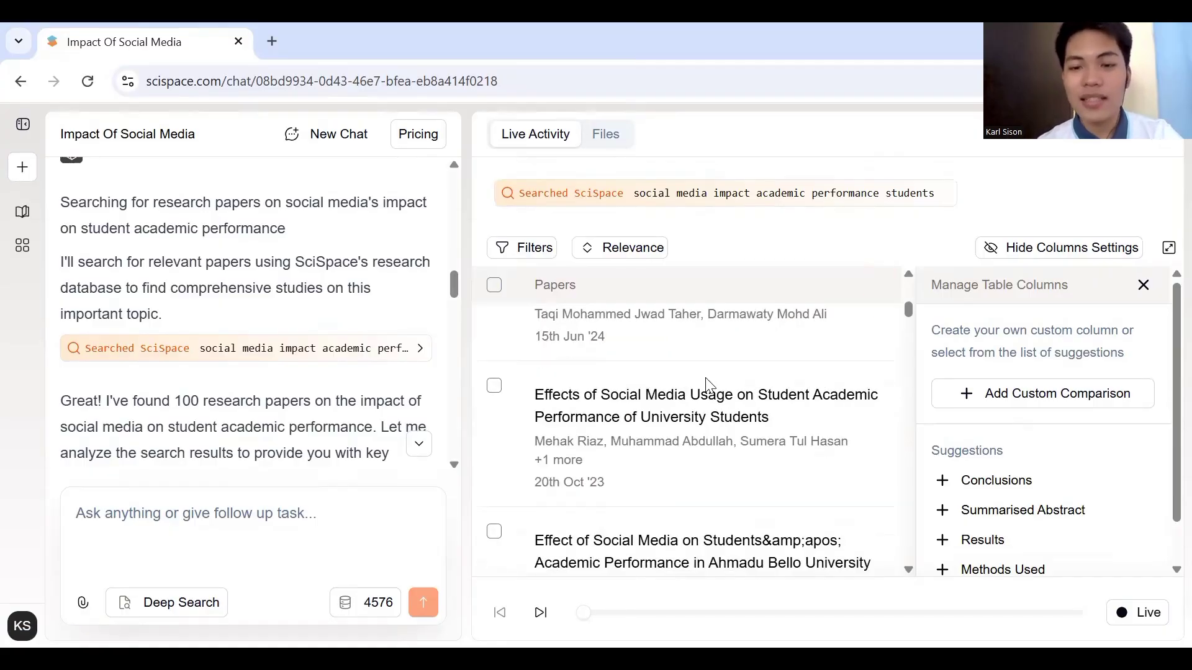
scroll(708, 386, down, 5)
scroll(708, 386, down, 10)
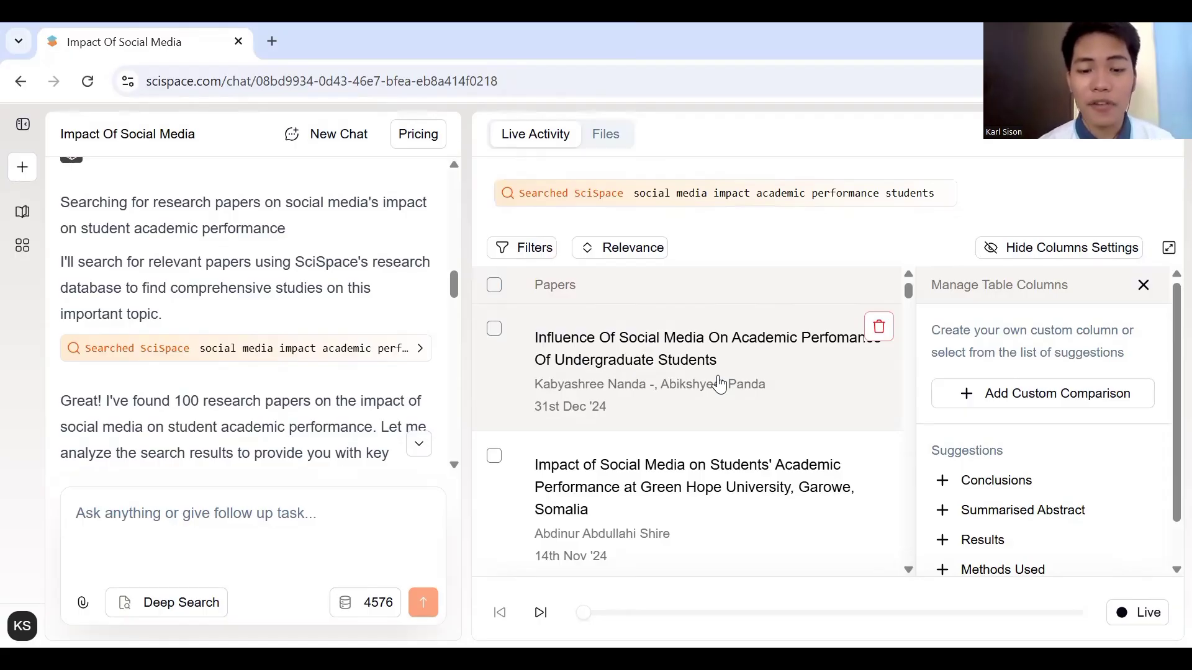
Open 'Influence Of Social Media On Academic Perfomance Of Undergraduate Students' in a new tab and scroll down
click(672, 372)
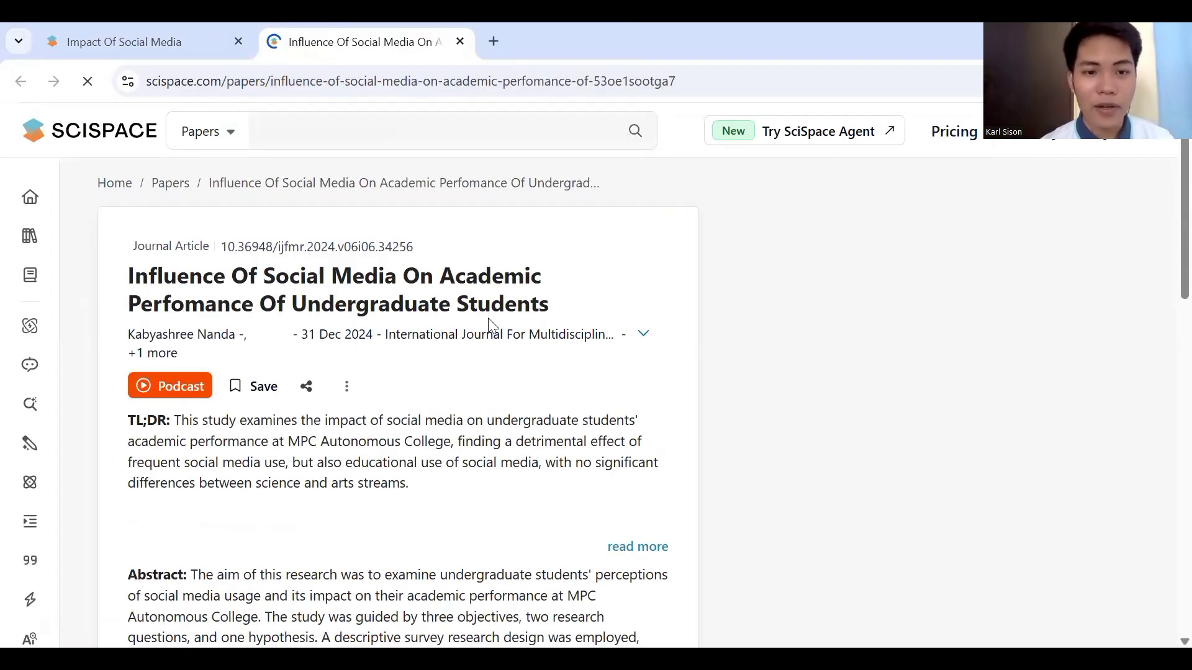
scroll(477, 433, down, 3)
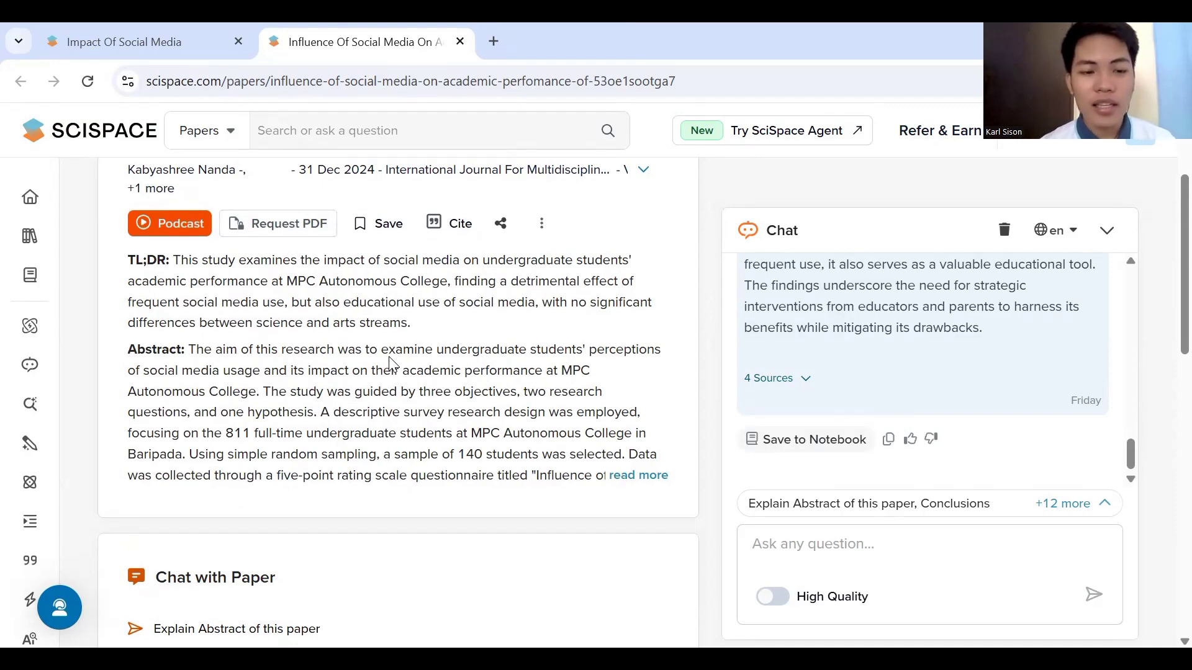
scroll(389, 365, down, 6)
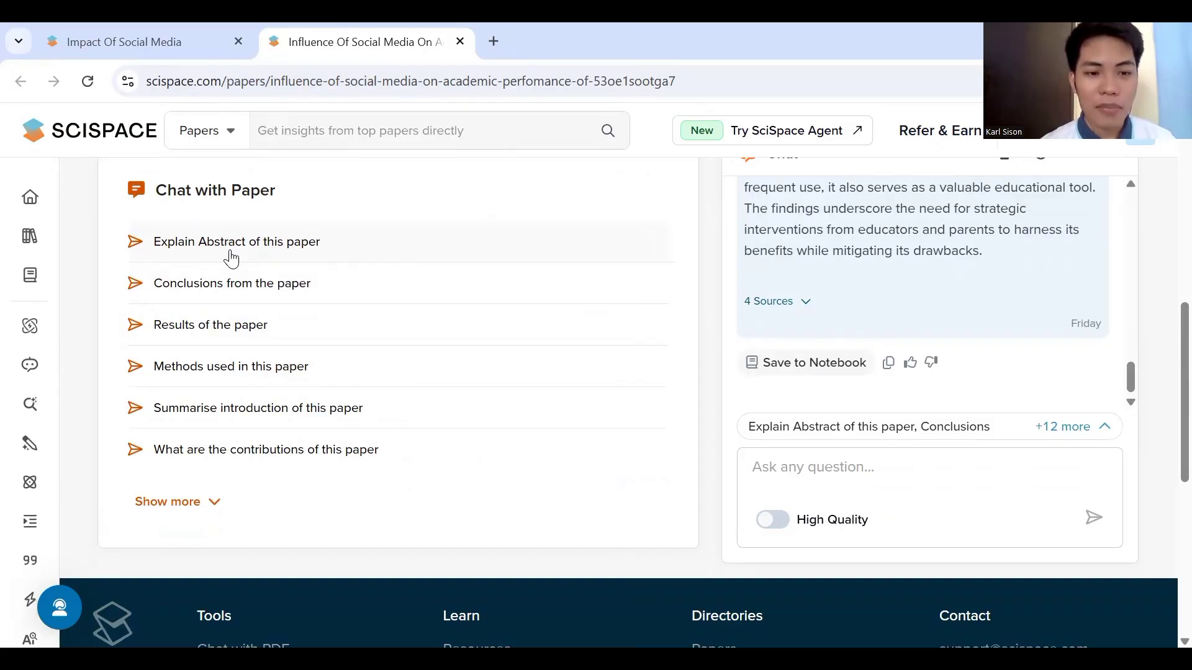
Ask 'Explain Abstract of this paper' and read the answer's key findings and recommendations
click(231, 259)
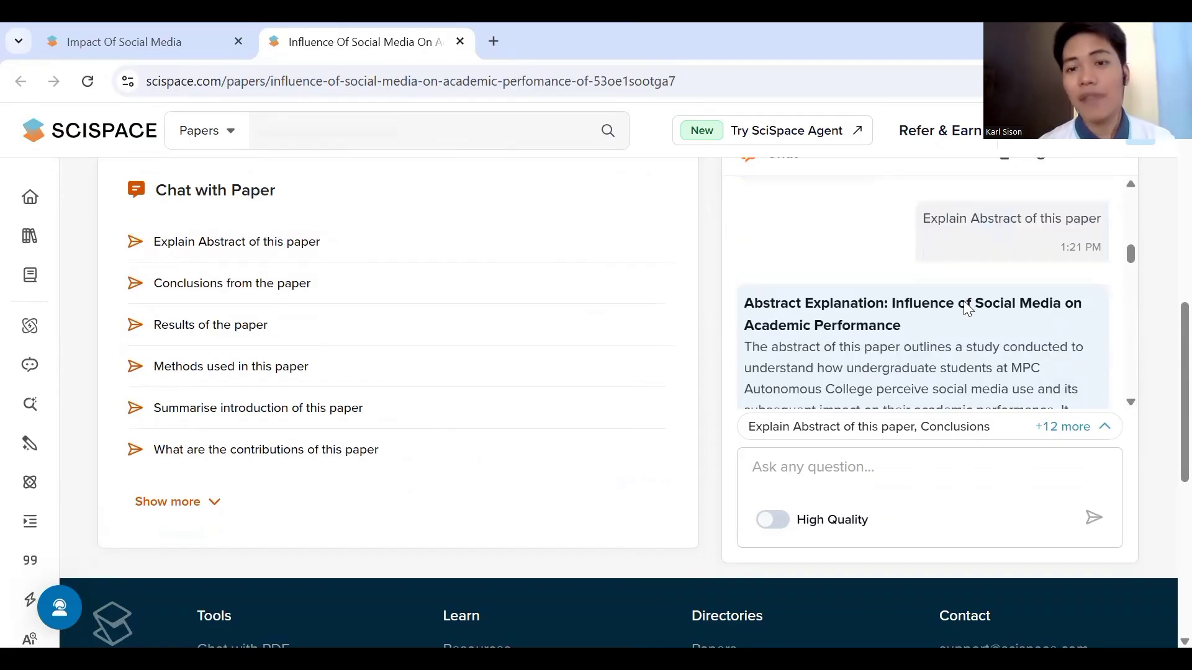
scroll(965, 303, down, 1)
scroll(965, 301, down, 2)
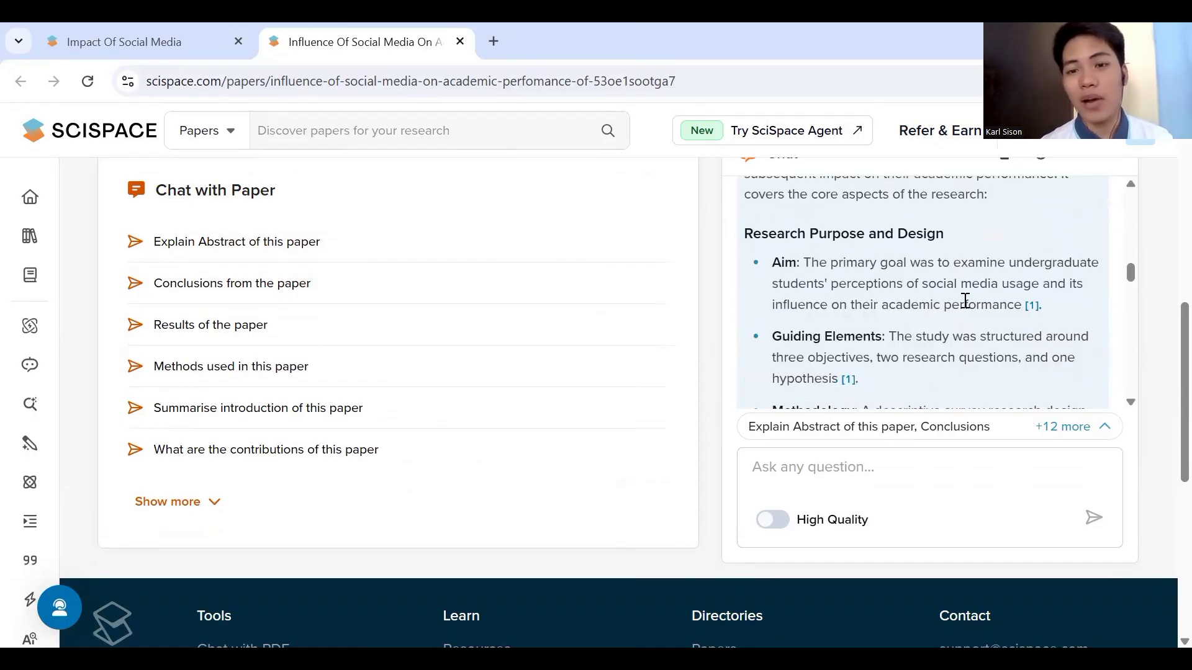
scroll(965, 301, down, 1)
scroll(965, 301, down, 2)
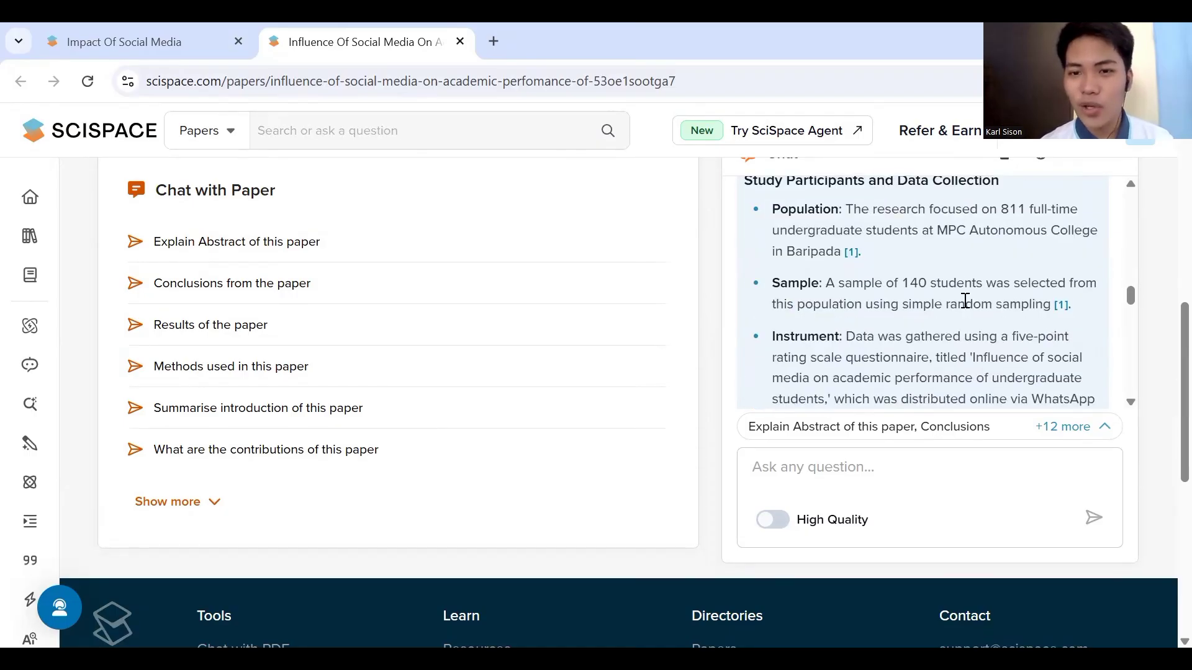
scroll(965, 301, down, 2)
scroll(965, 303, down, 3)
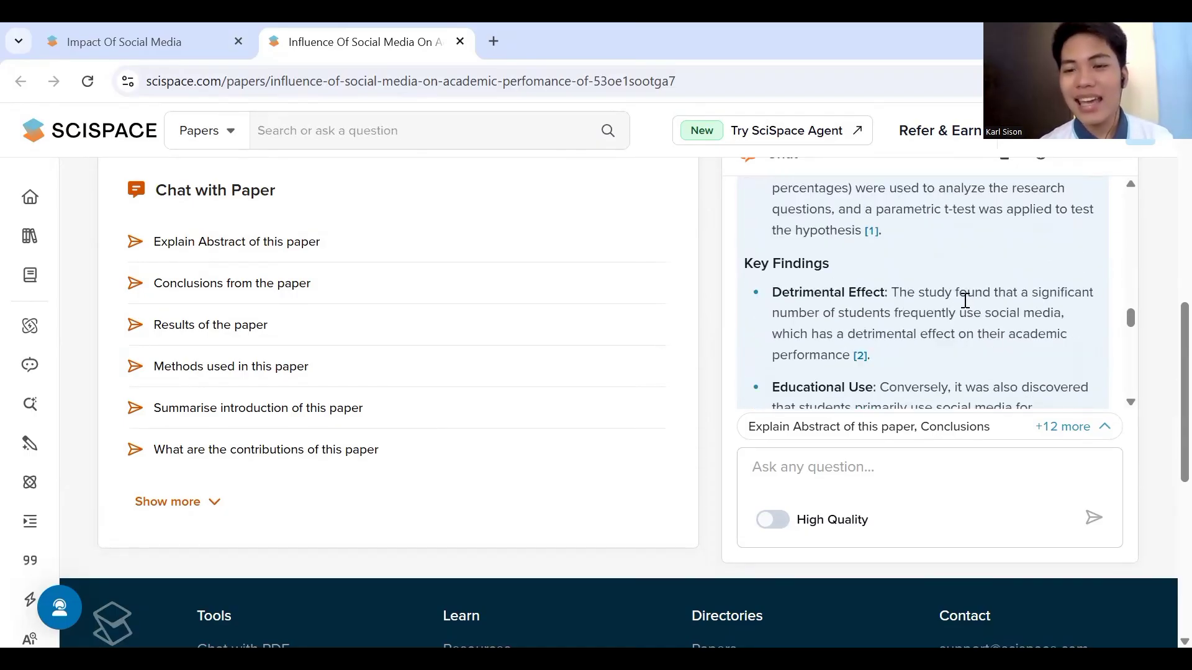
scroll(965, 300, down, 3)
scroll(963, 300, down, 3)
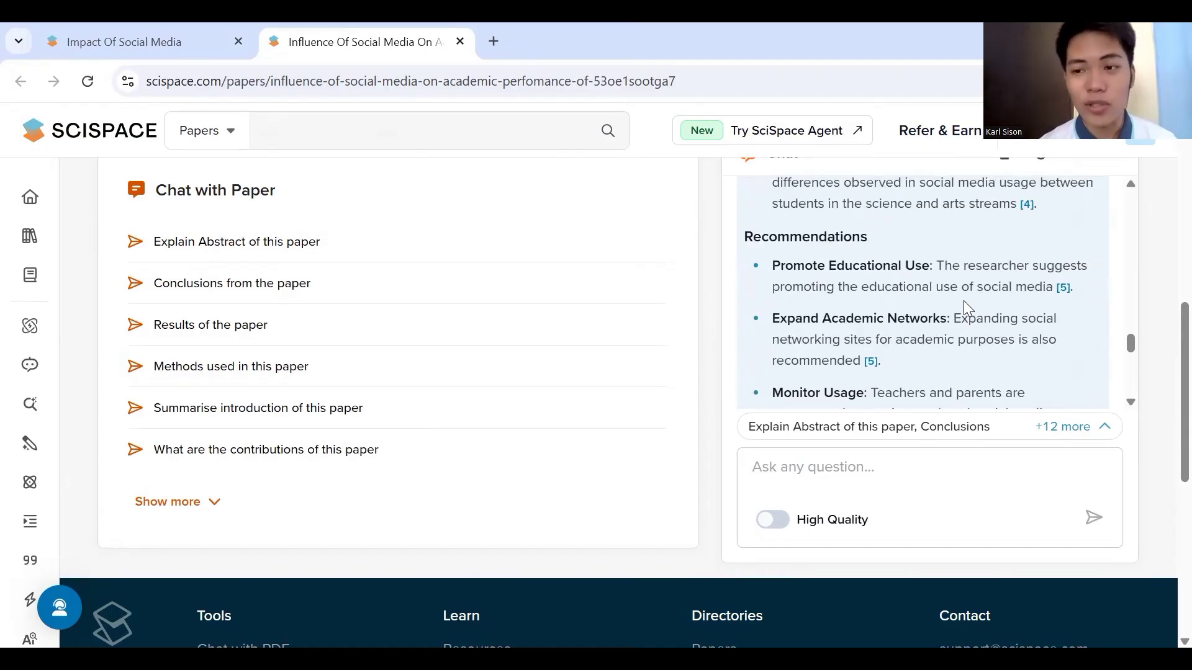
scroll(963, 301, down, 1)
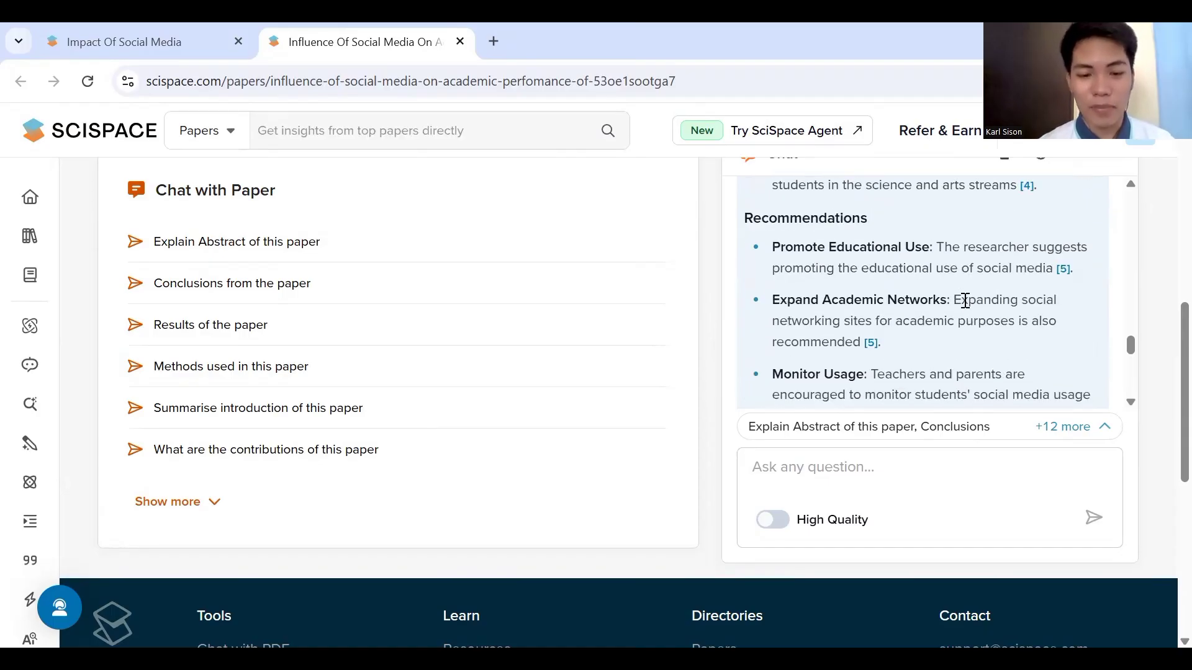
scroll(965, 300, down, 1)
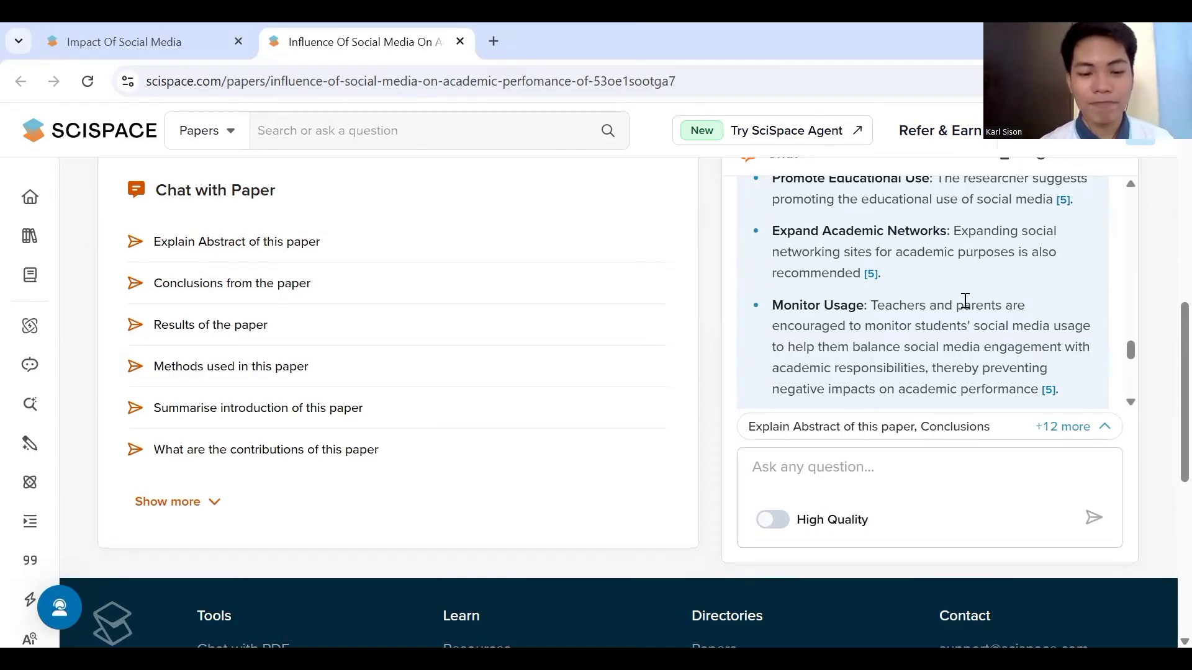
scroll(633, 280, up, 2)
scroll(633, 280, up, 5)
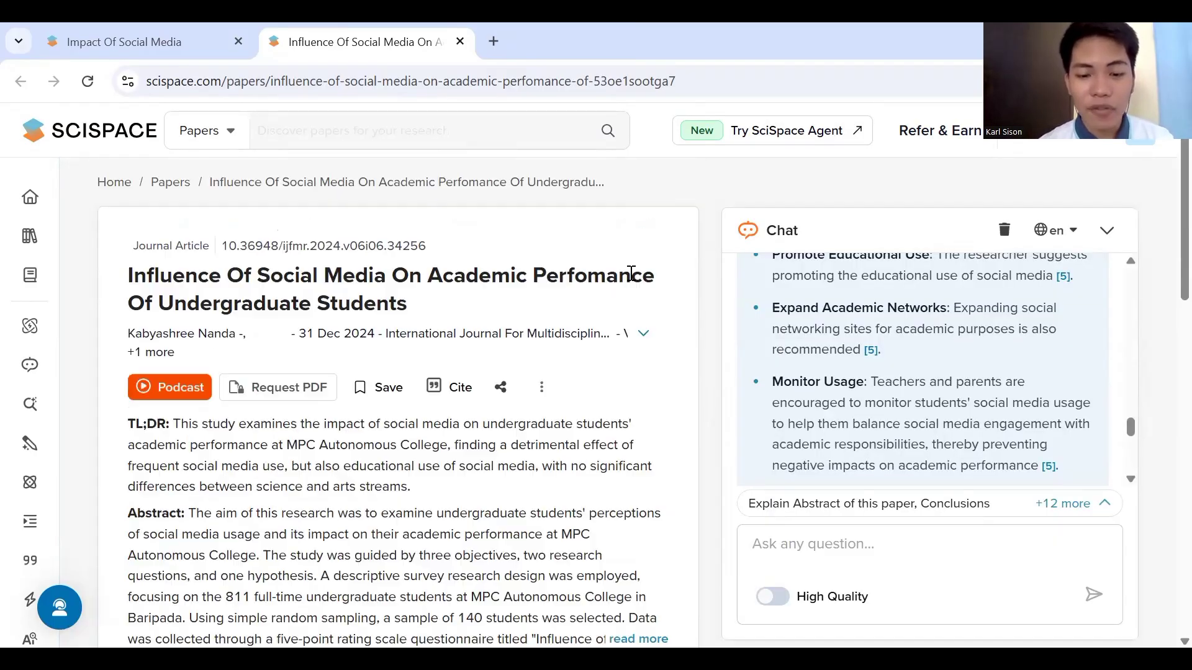
View the paper's formatted citation via Cite
click(453, 396)
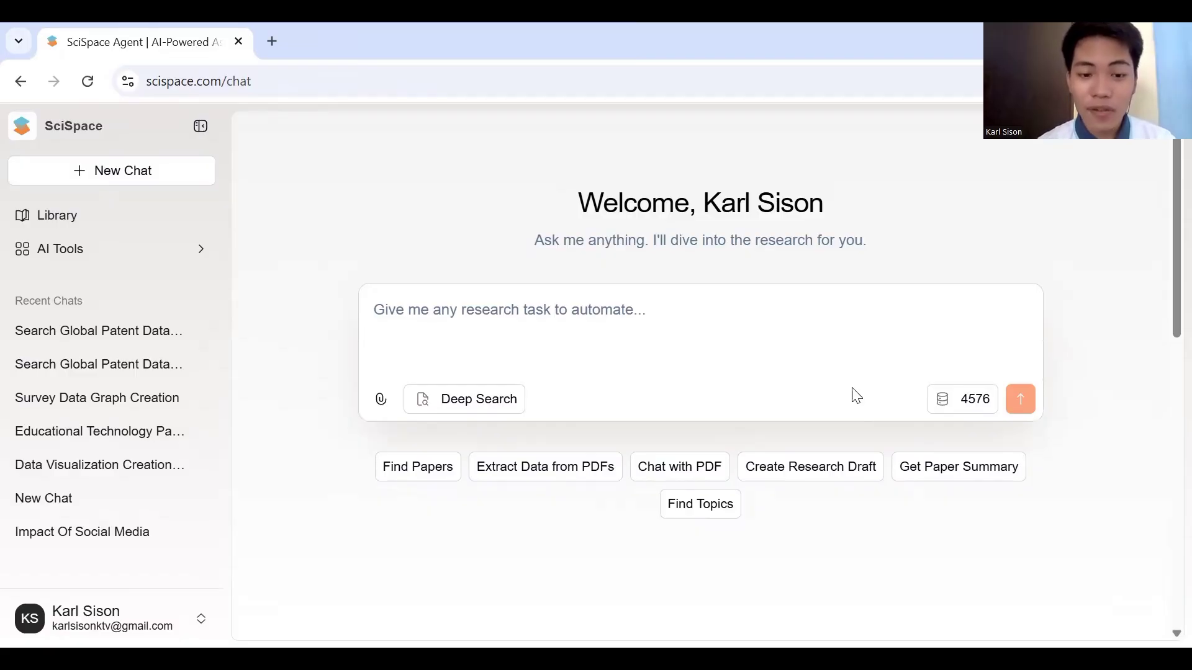
Attach Sample Survey Data.pdf, ask 'Can you make a graph for this survey data?', and review the charts
click(381, 401)
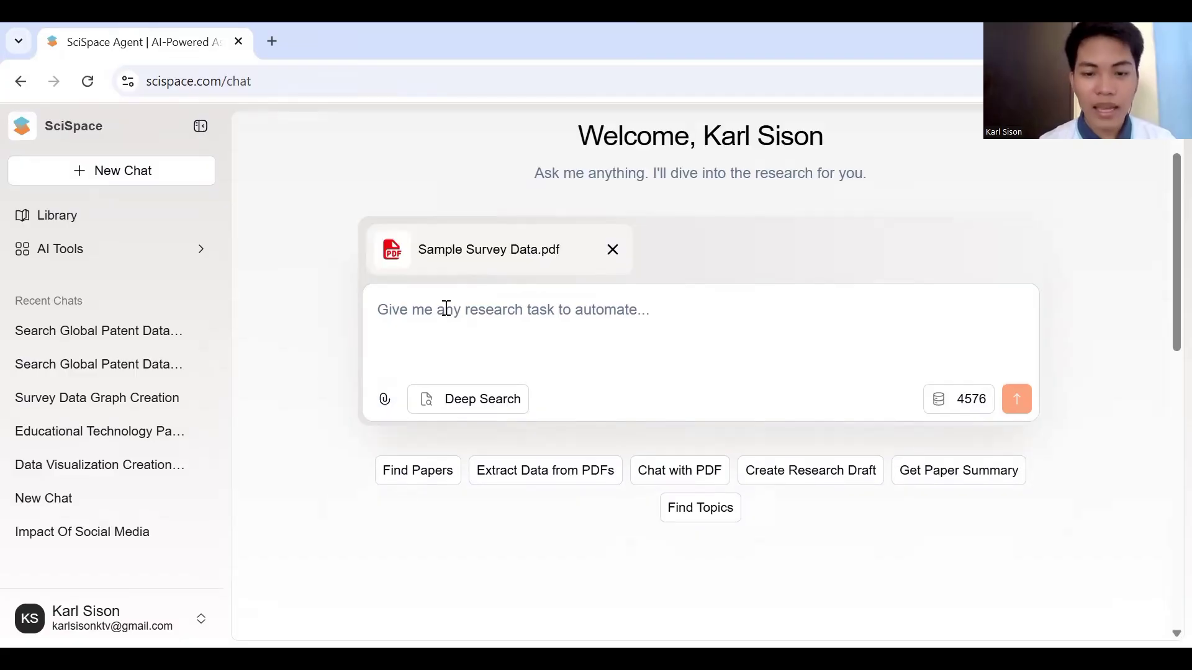
text(Can you mak)
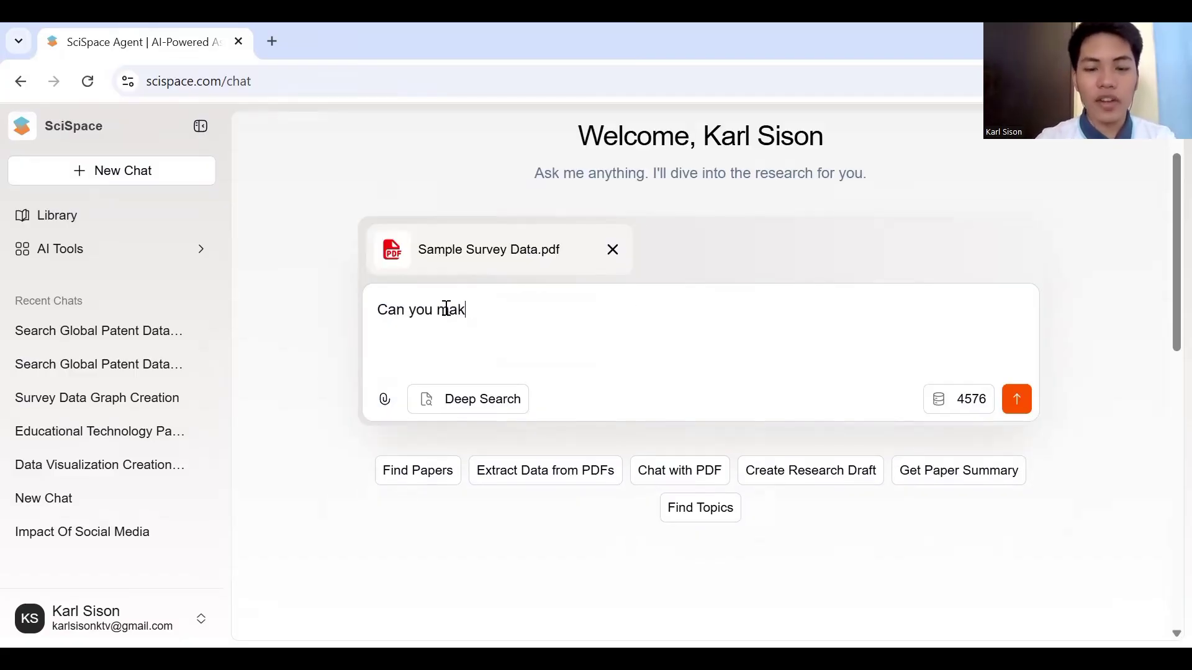
text(e a grap)
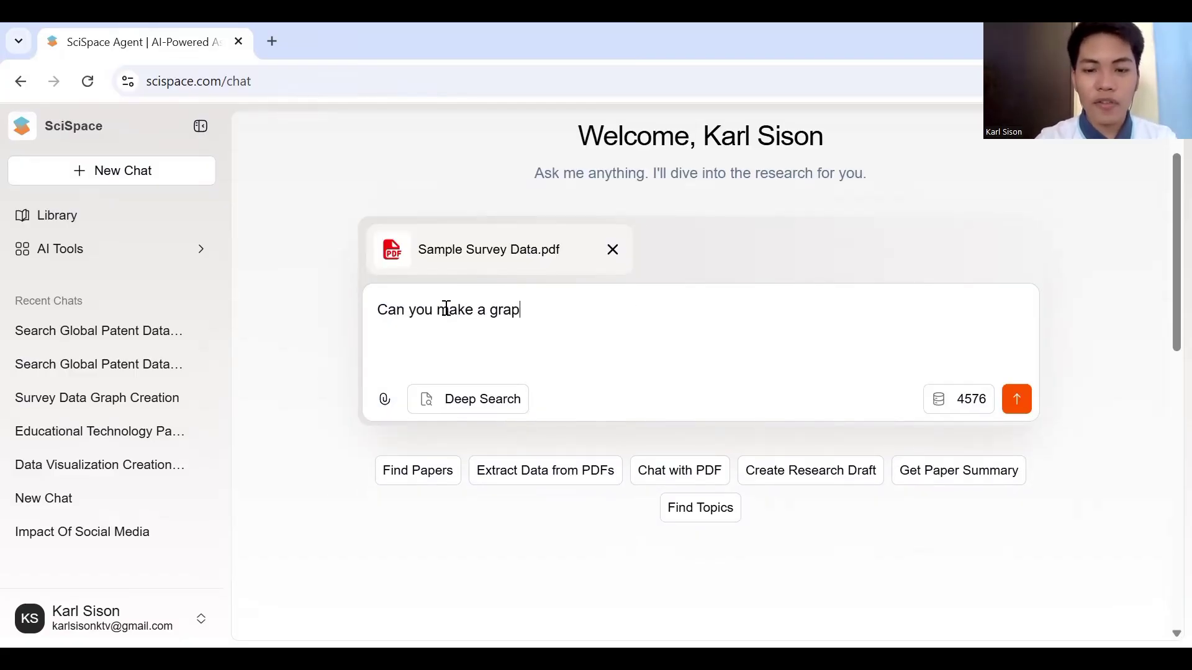
text(h for this surve)
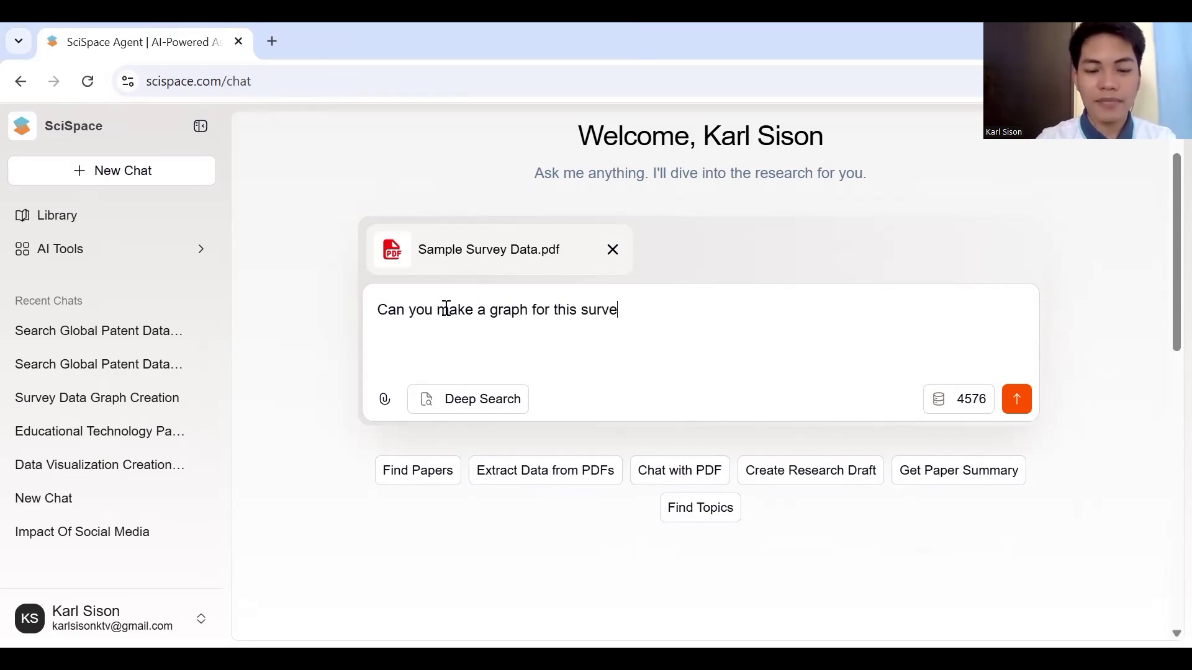
text(y data)
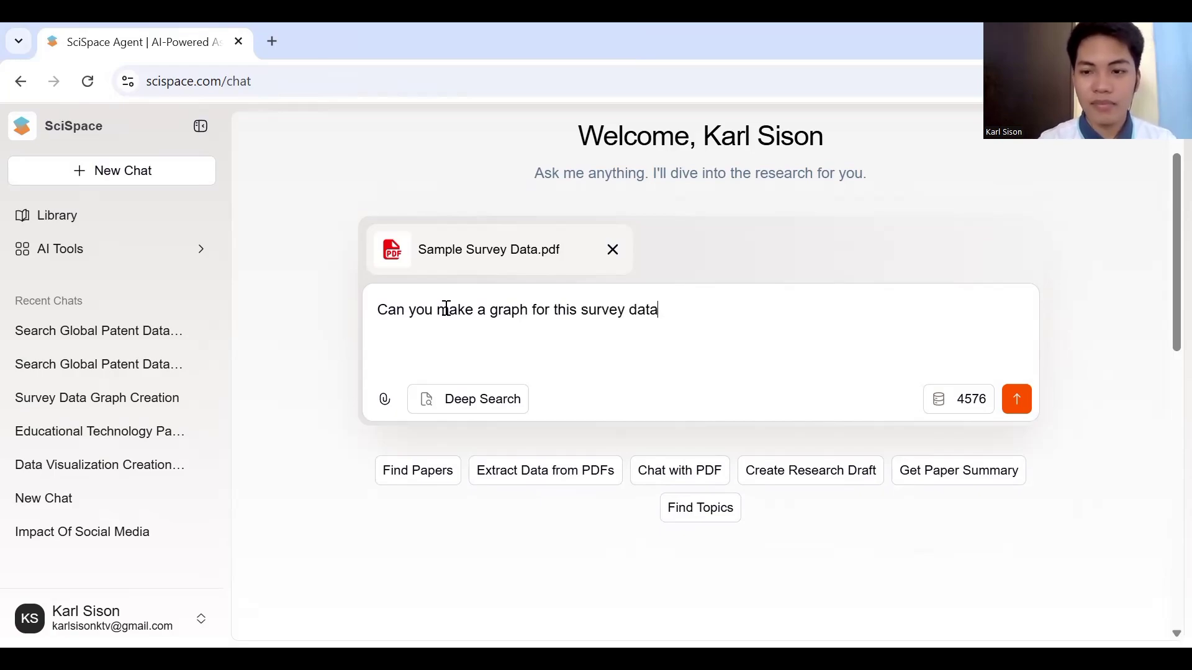
text(?)
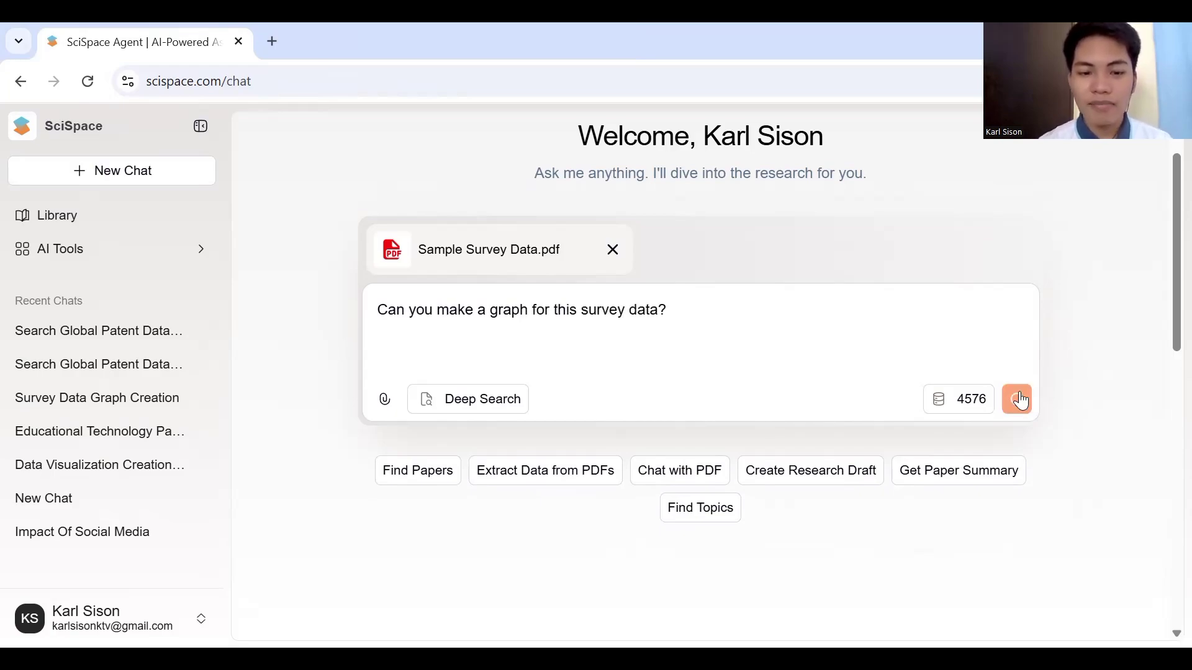
click(1017, 399)
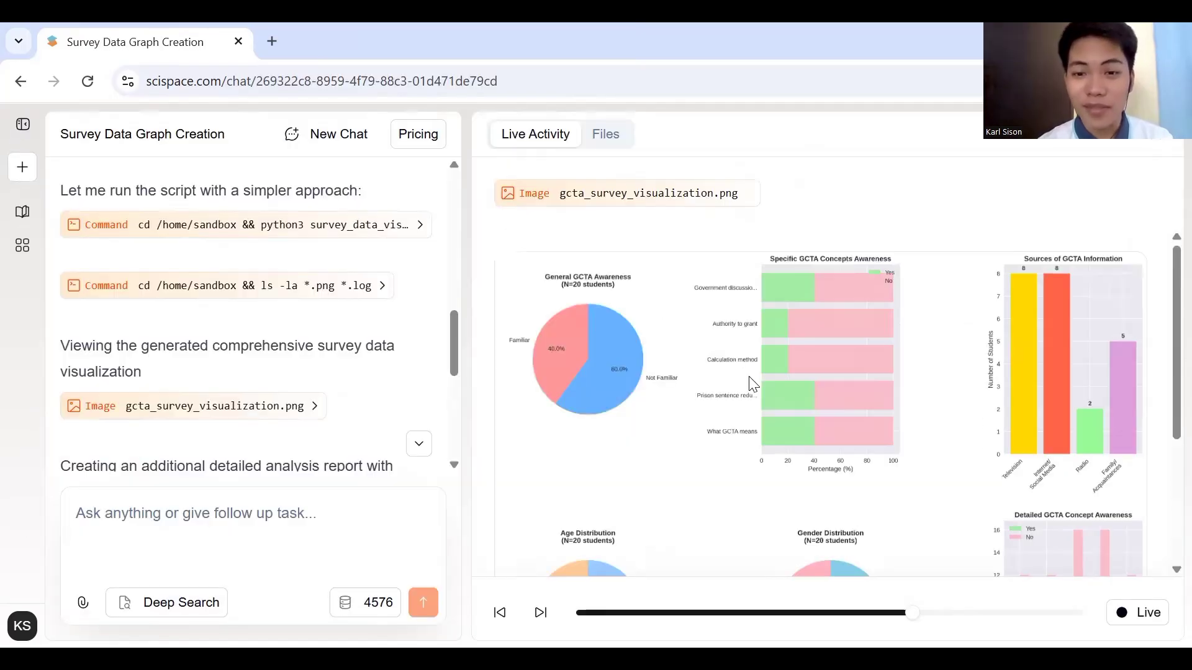
scroll(753, 385, down, 3)
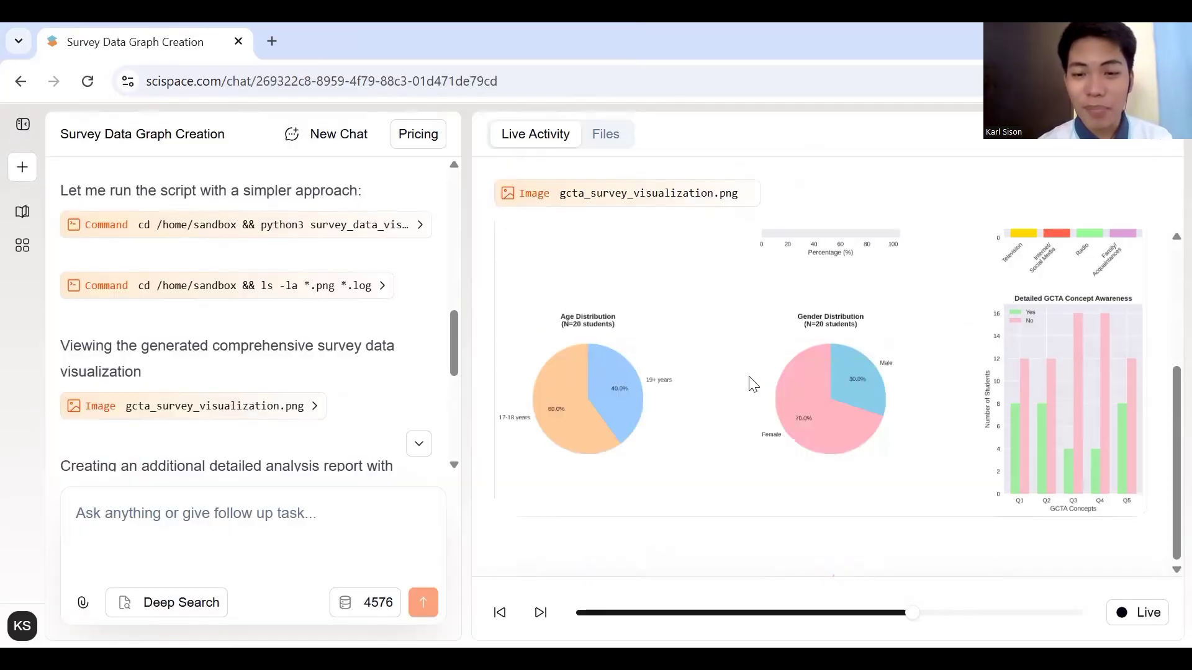
scroll(753, 385, up, 2)
scroll(753, 384, up, 2)
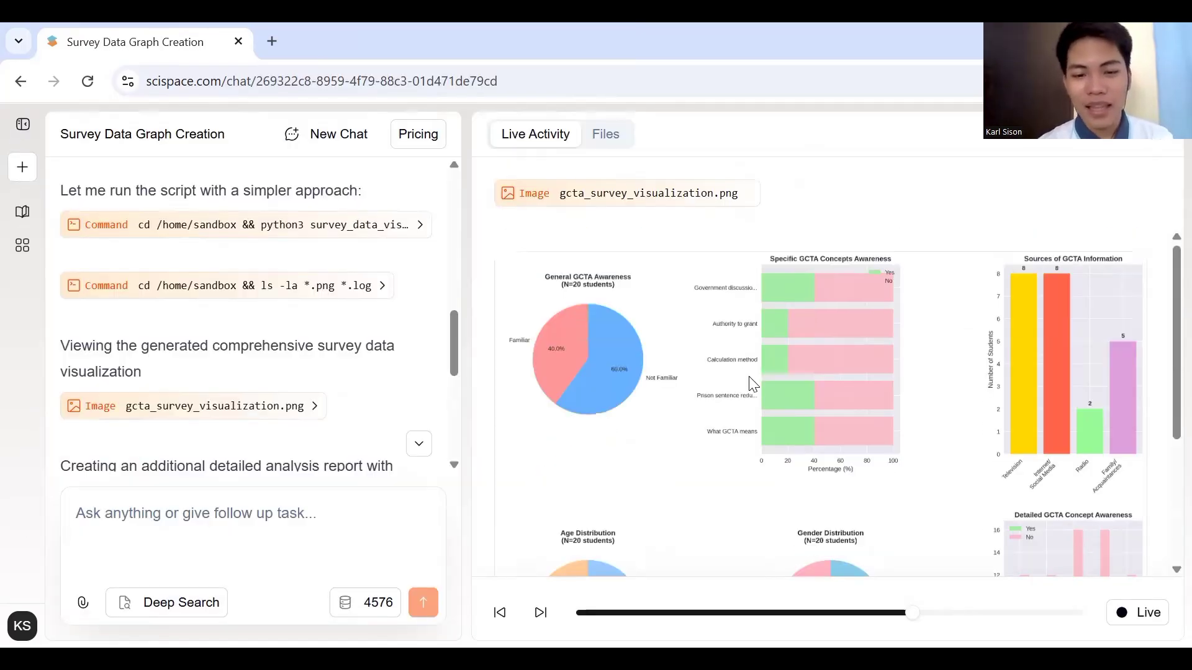
scroll(719, 385, down, 3)
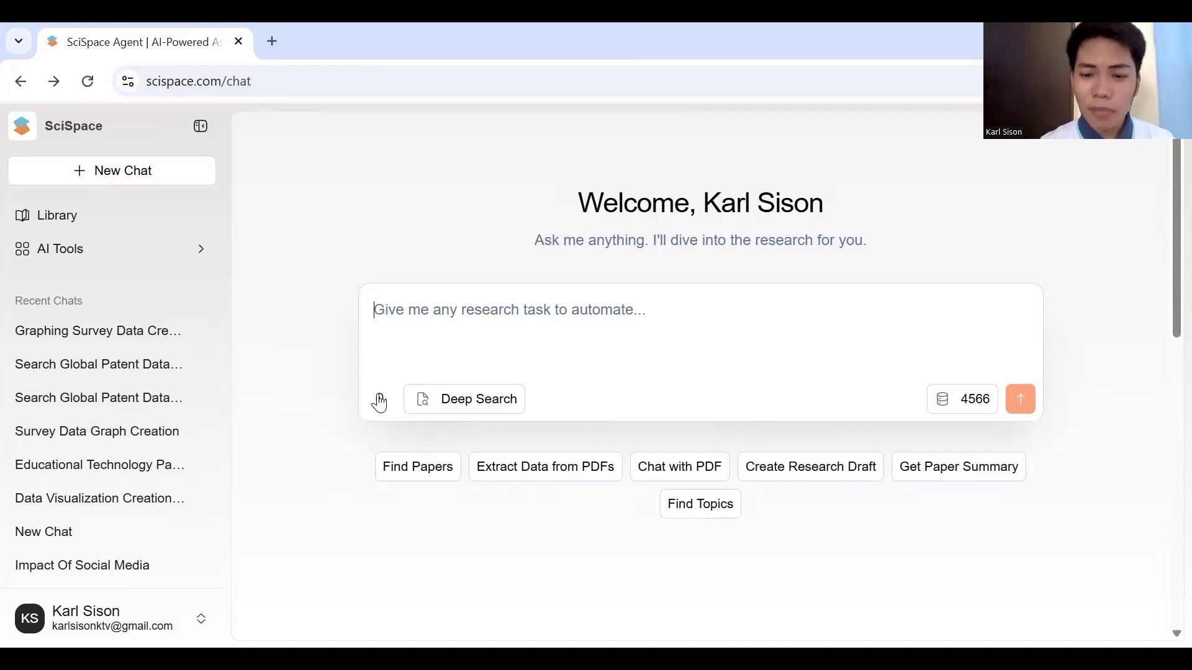
Paste and send the thesis-defense slide presentation request, then scroll the generated slides
text(C)
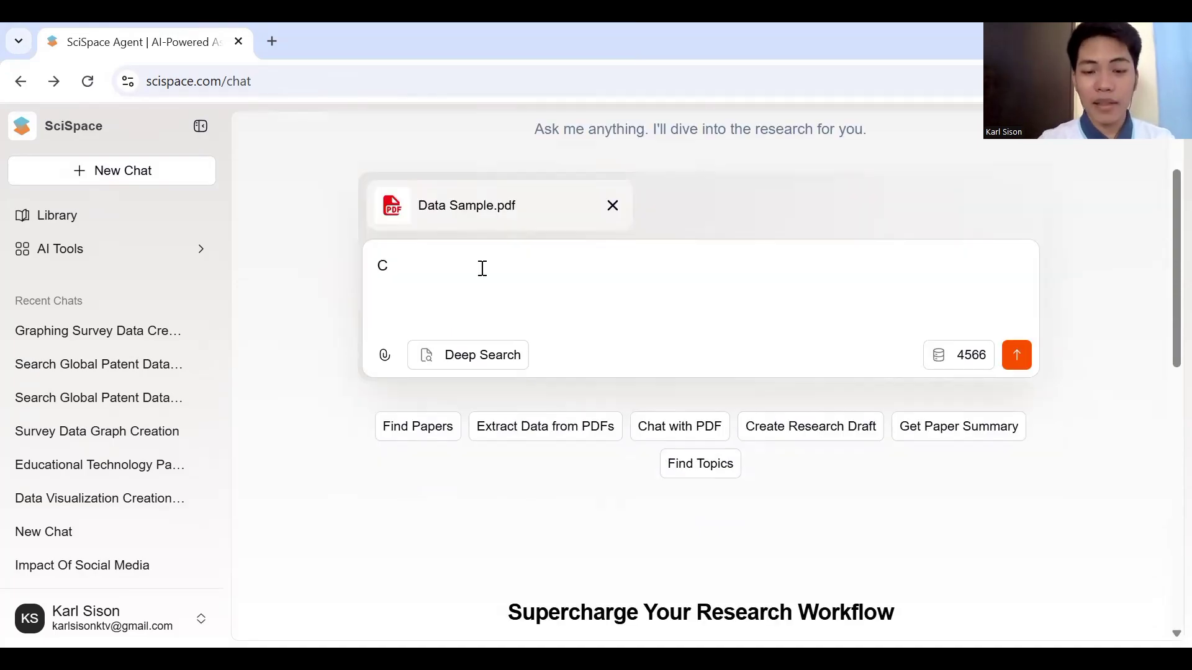
key(BackSpace)
text(Can you please make a slide presentation out of this document for thesis defense?)
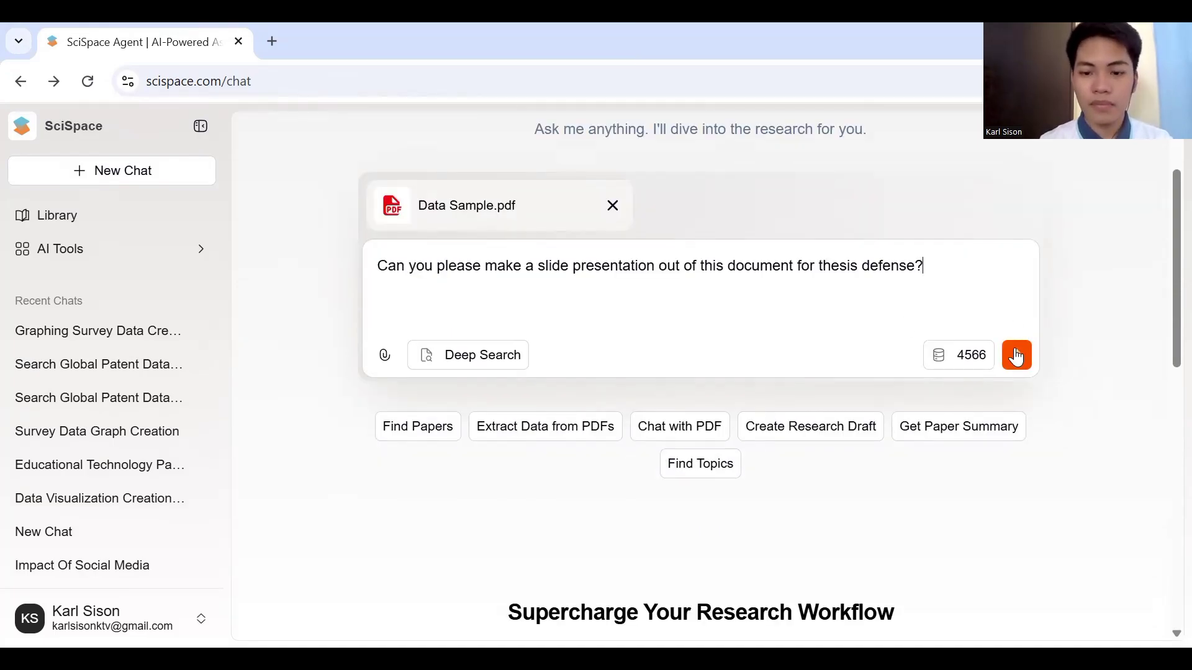
click(1016, 354)
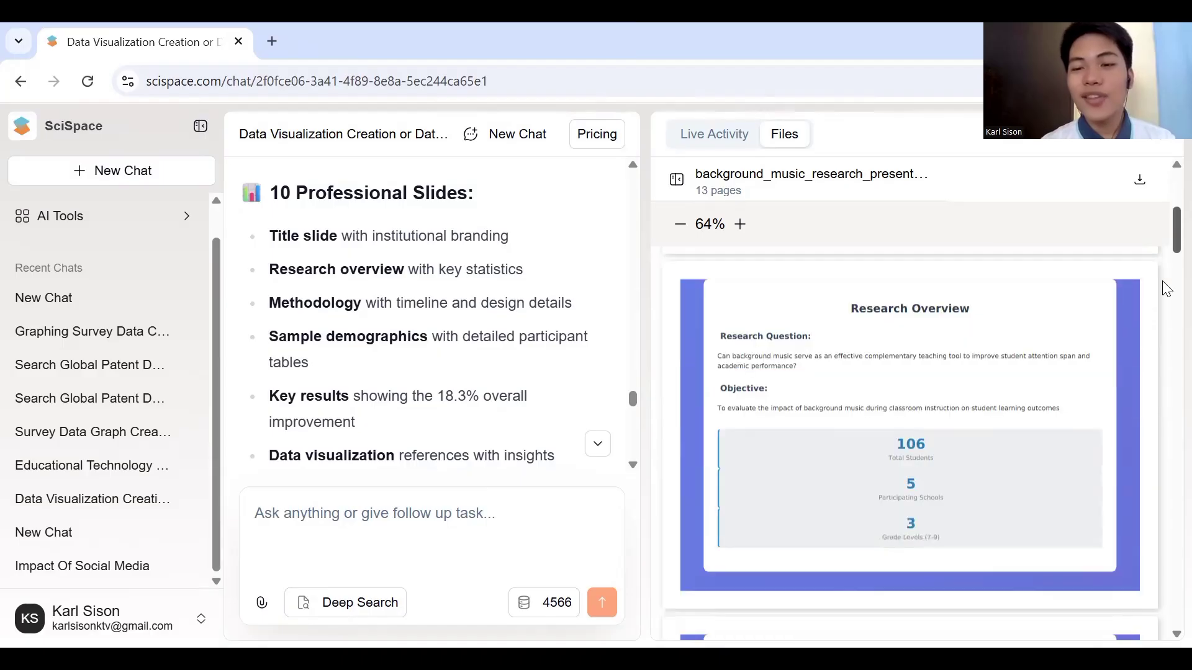
scroll(1163, 521, down, 15)
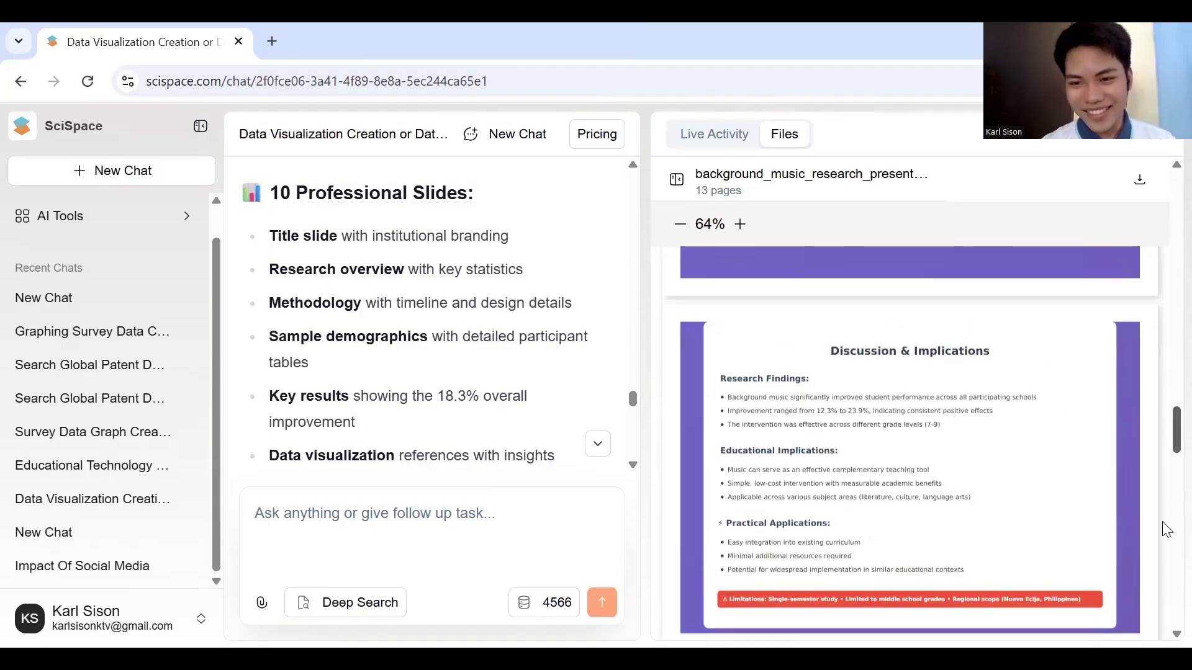